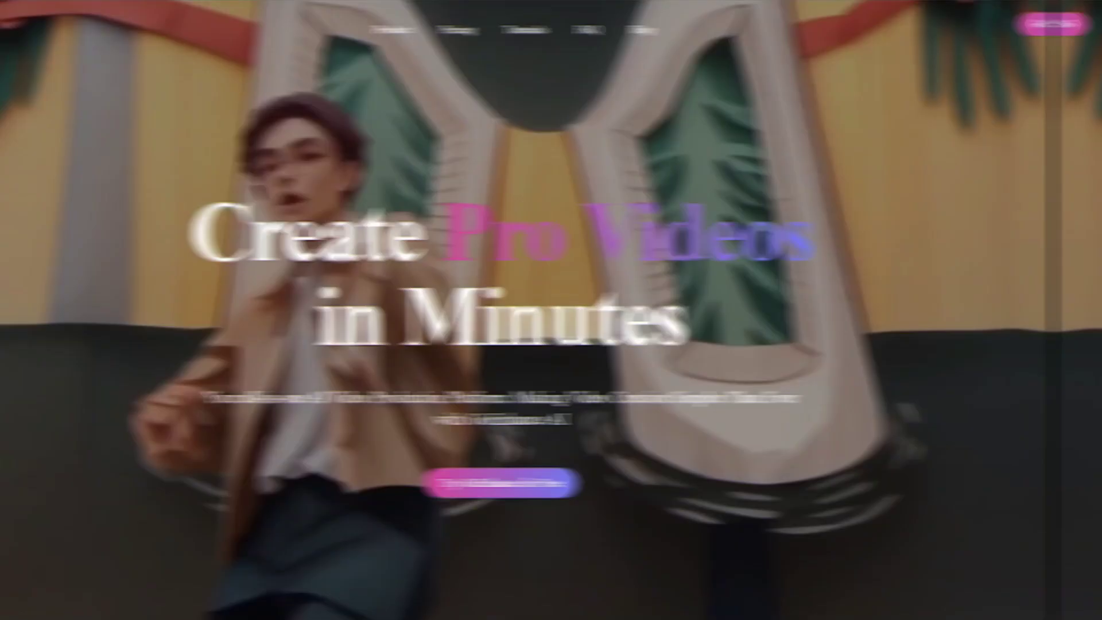
scroll(551, 311, down, 3)
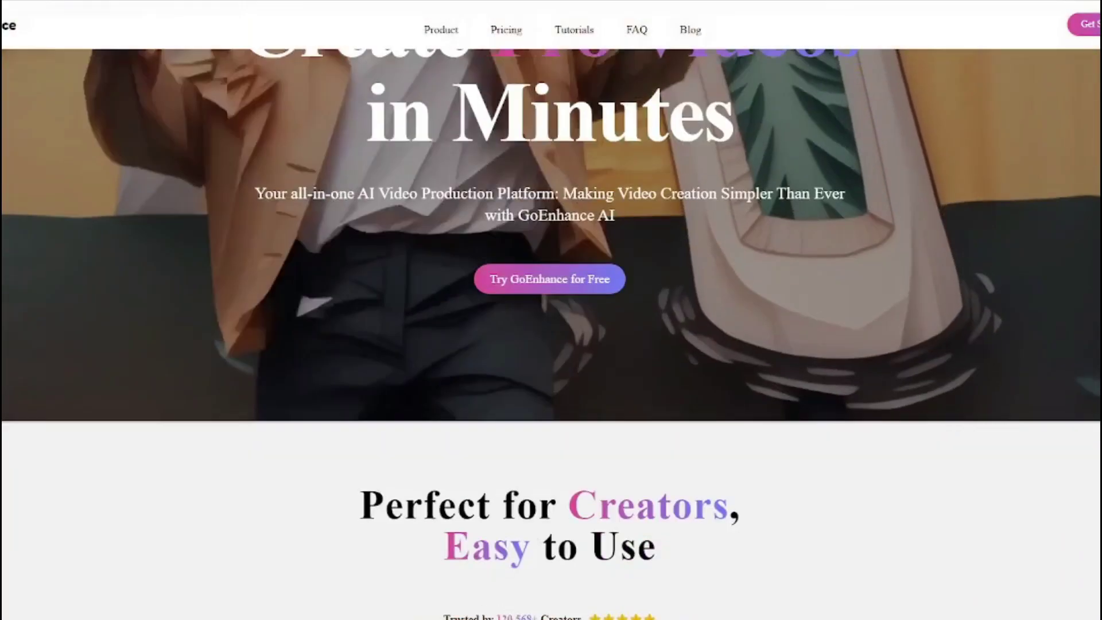
scroll(551, 310, down, 3)
scroll(551, 309, down, 2)
scroll(551, 310, down, 3)
scroll(551, 310, down, 2)
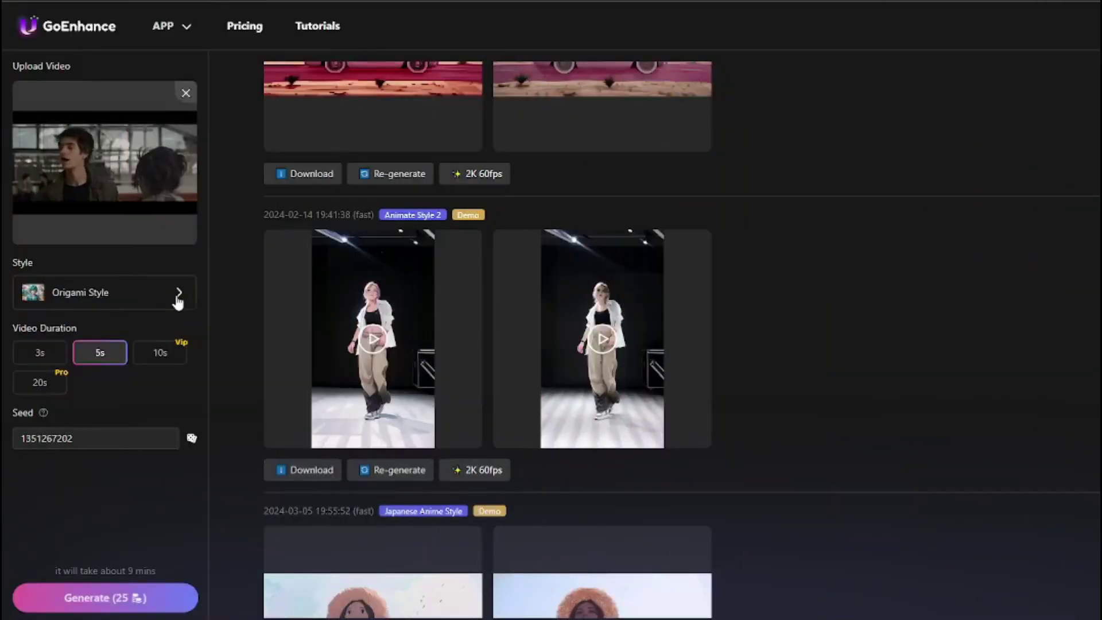
Open the Choose video style list from the Style field.
click(178, 295)
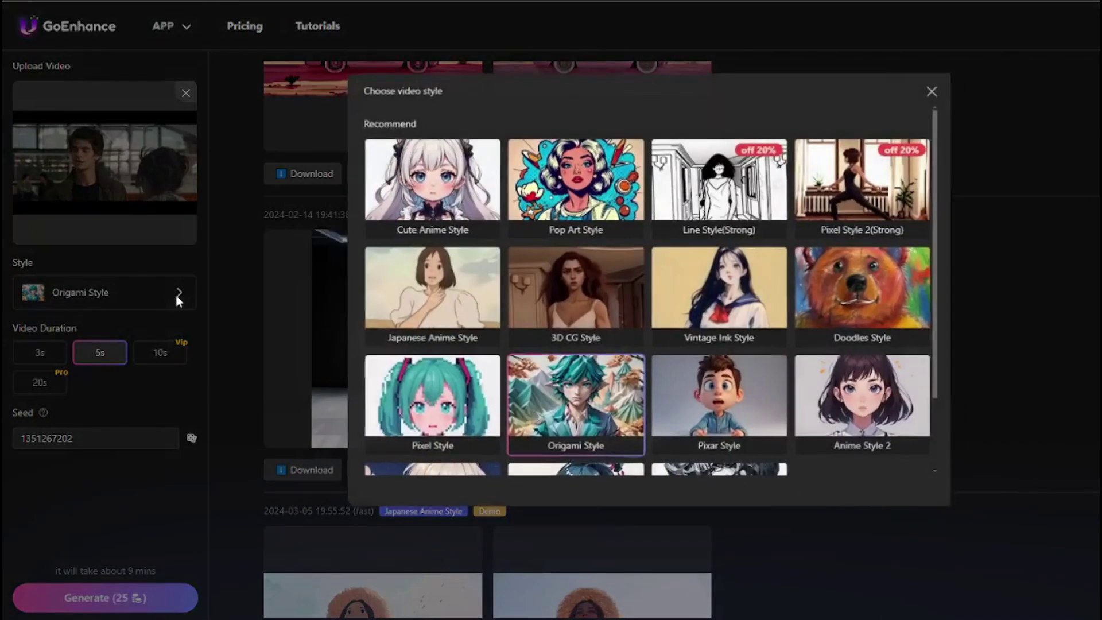
scroll(571, 277, down, 3)
scroll(570, 276, up, 2)
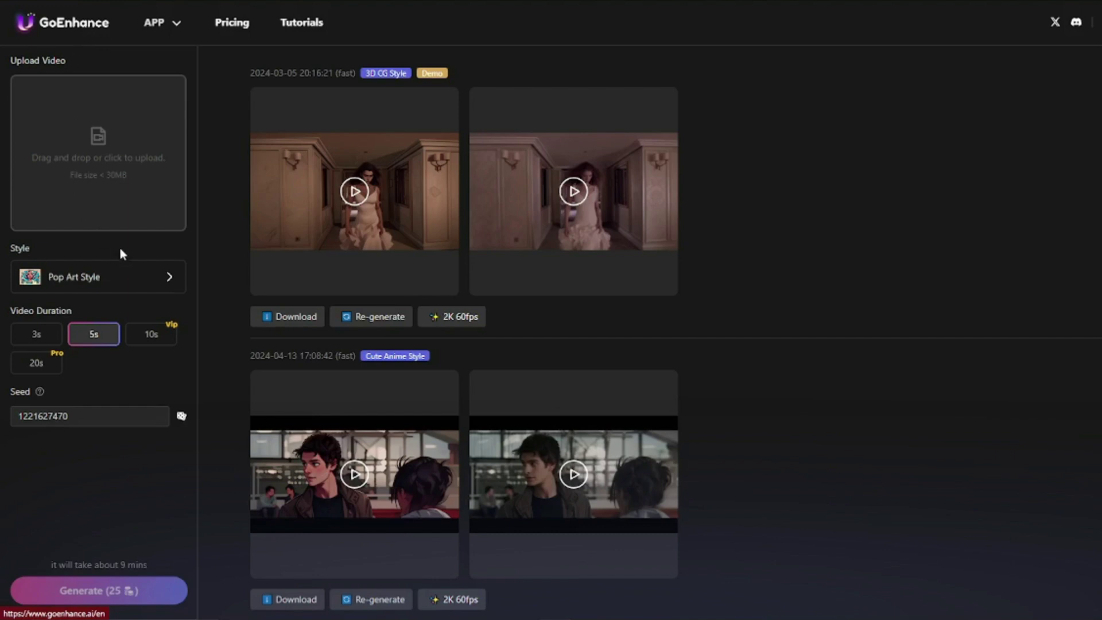
click(156, 274)
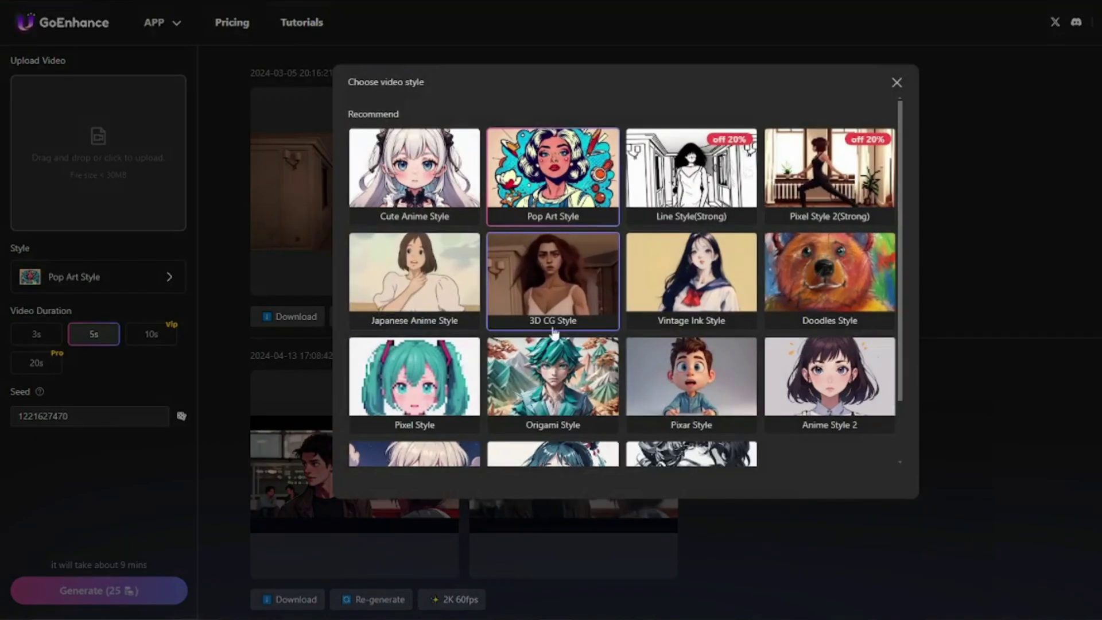
scroll(612, 355, down, 2)
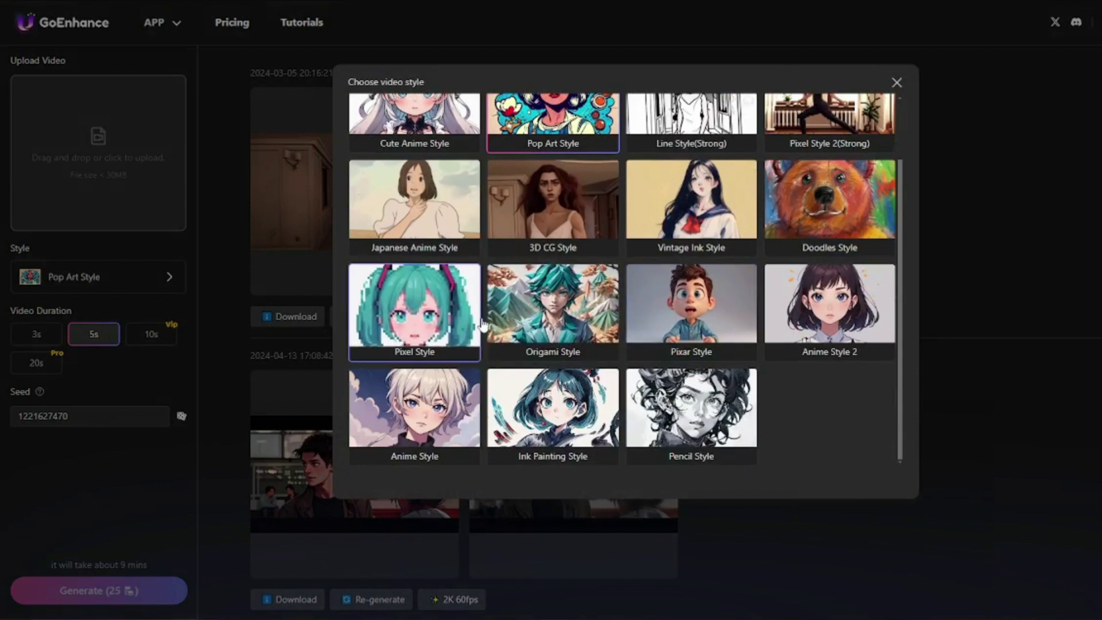
scroll(483, 325, up, 2)
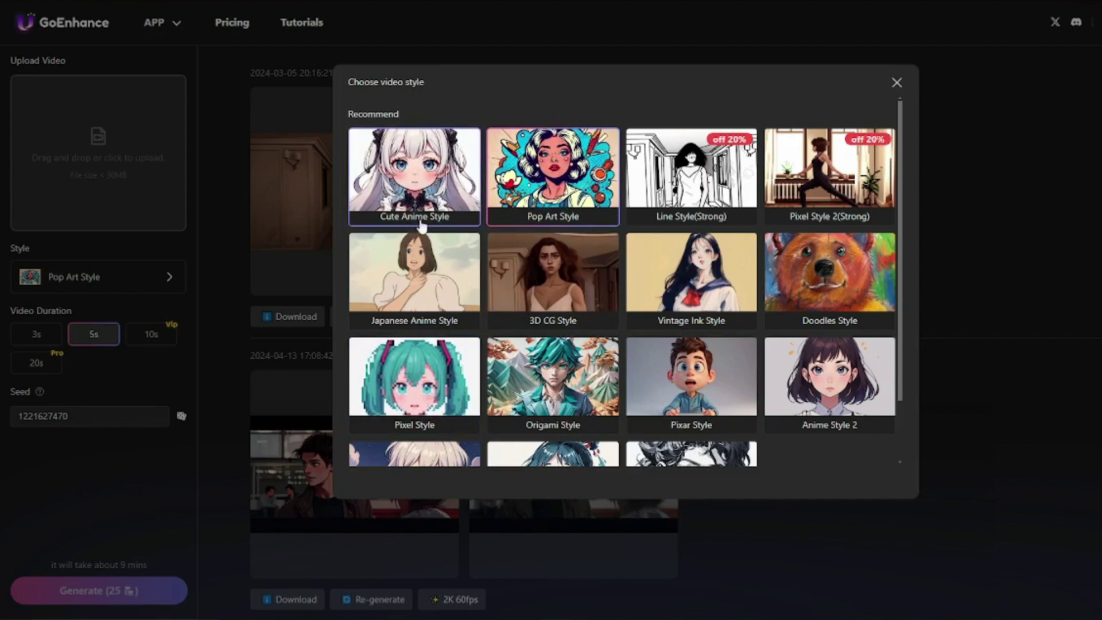
scroll(421, 225, down, 1)
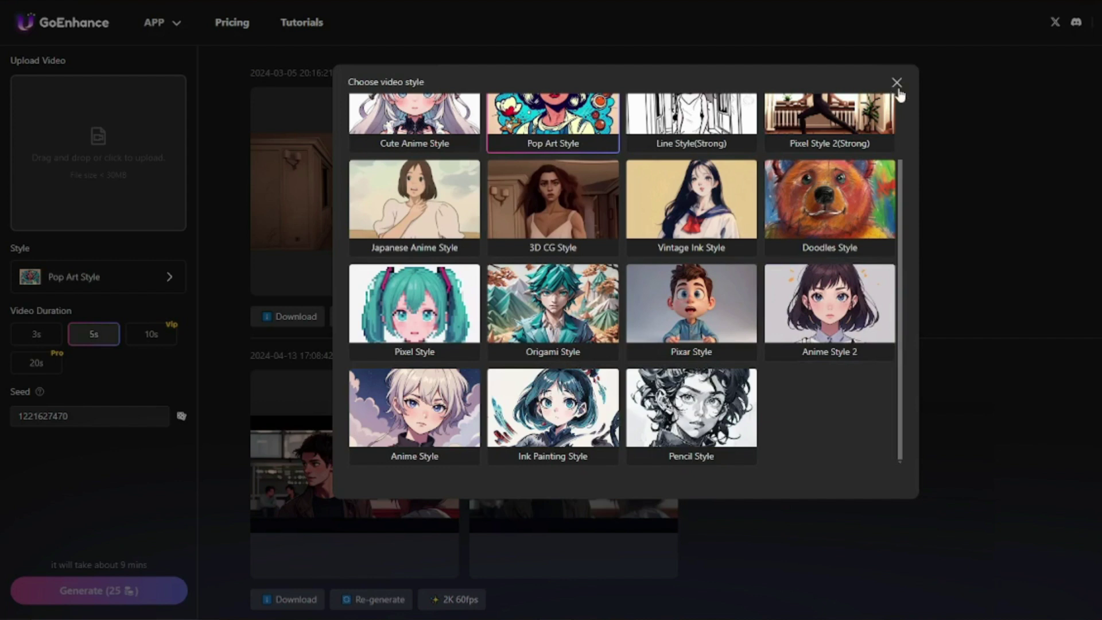
click(897, 84)
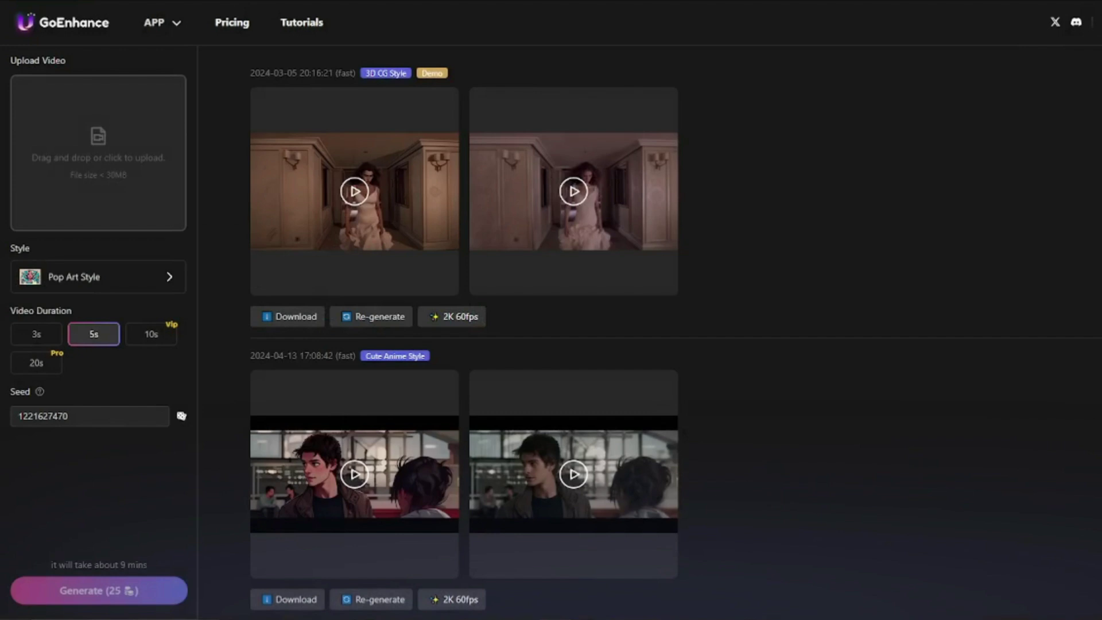
click(1097, 22)
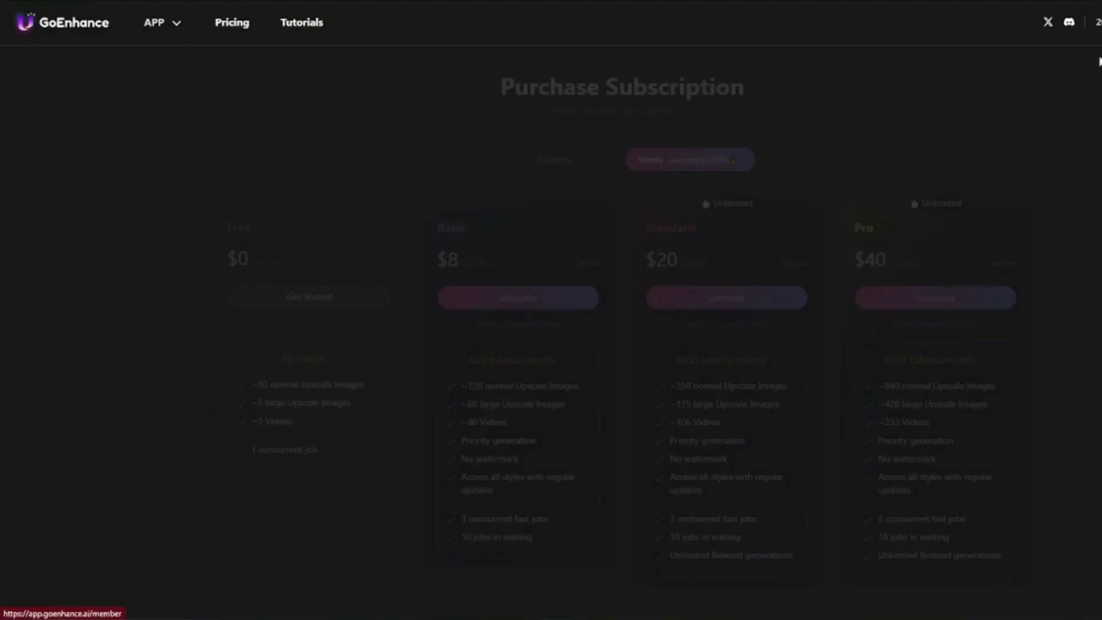
click(570, 171)
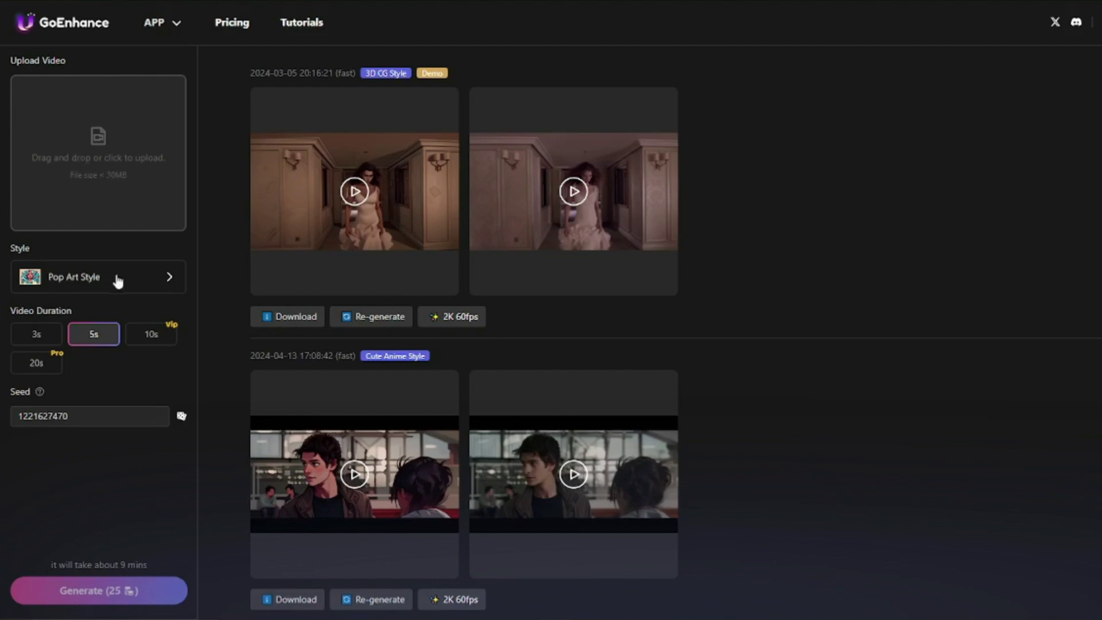
Upload the station movie clip from the Downloads folder as the source video.
click(103, 138)
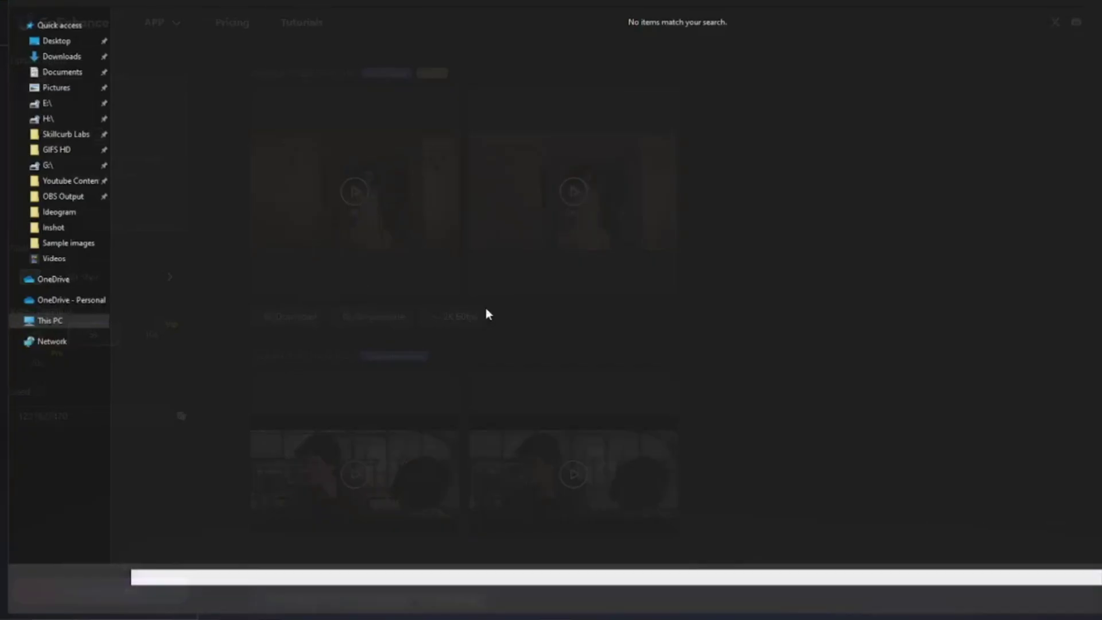
click(44, 57)
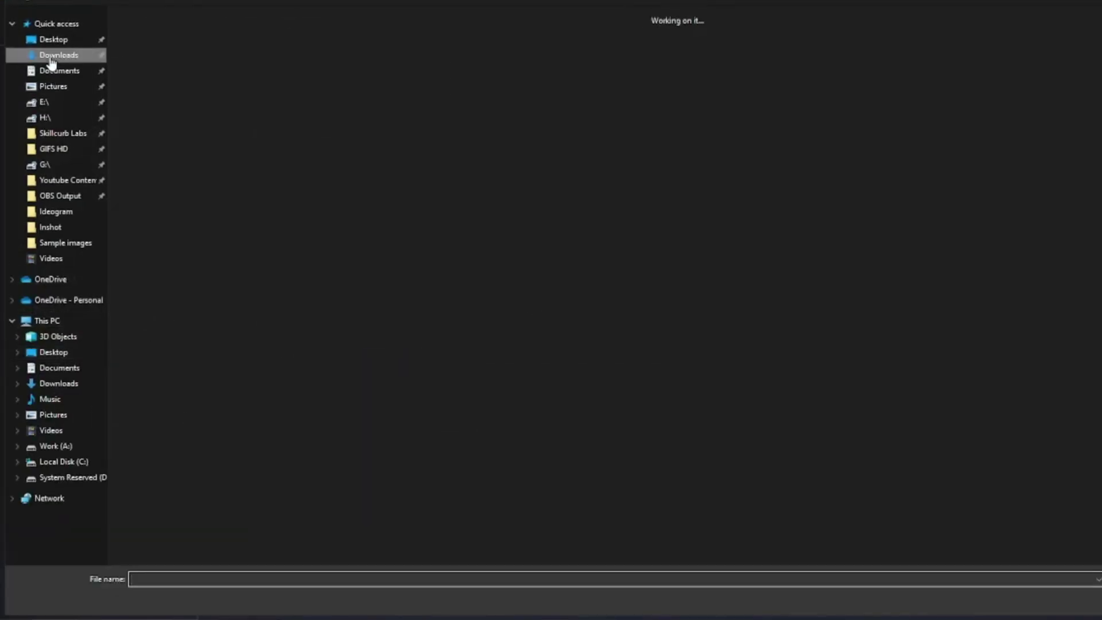
double_click(197, 43)
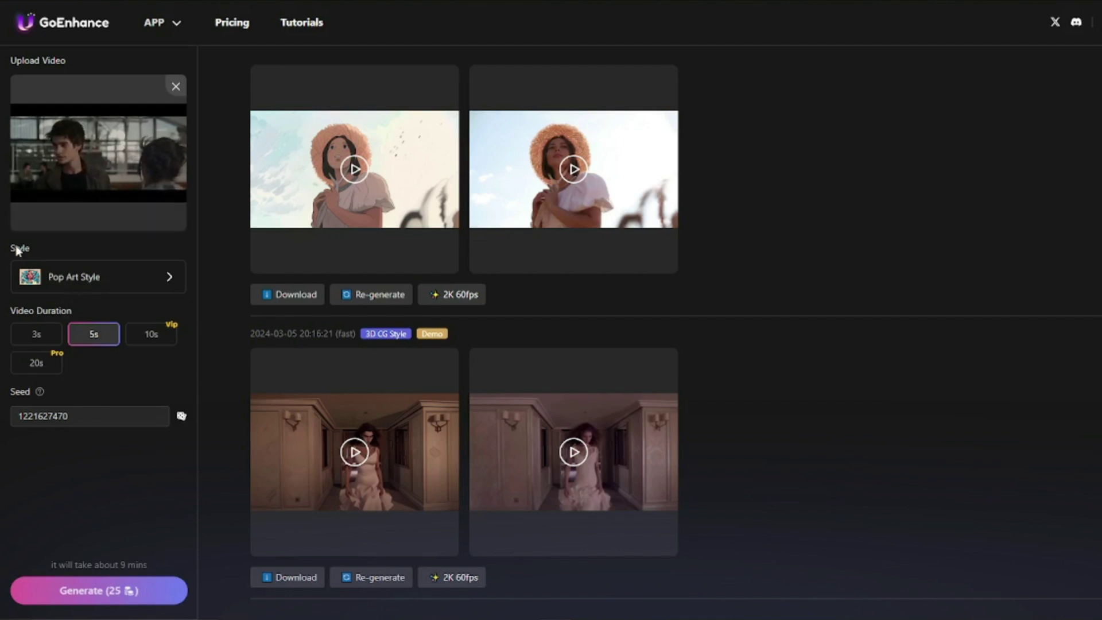
Change the clip's style from Pop Art to Cute Anime Style and clear a stray selection.
click(138, 288)
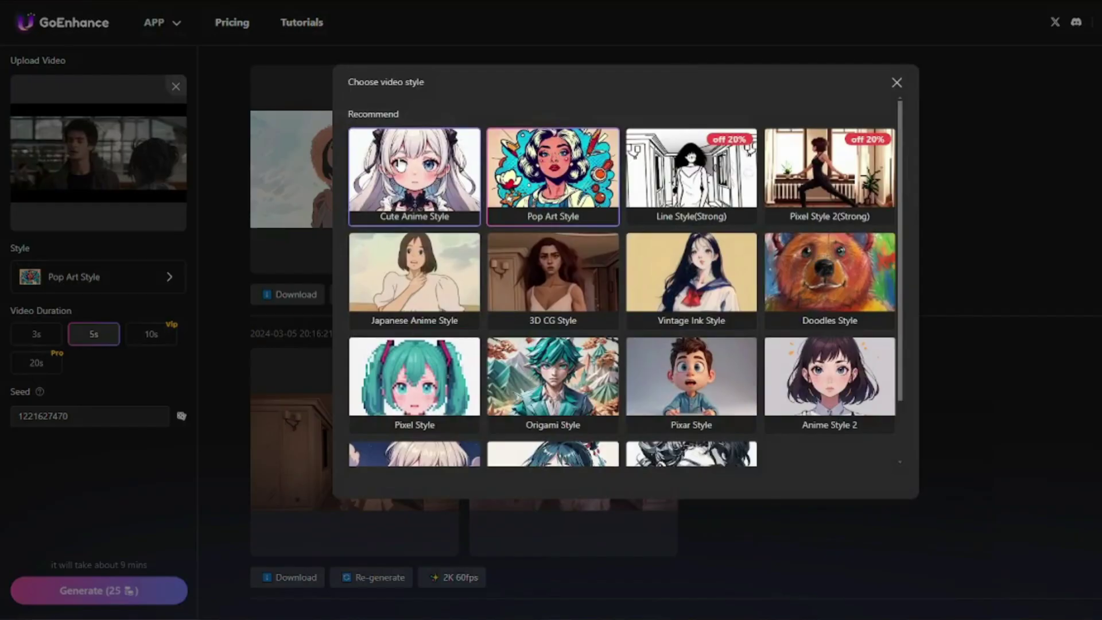
click(401, 164)
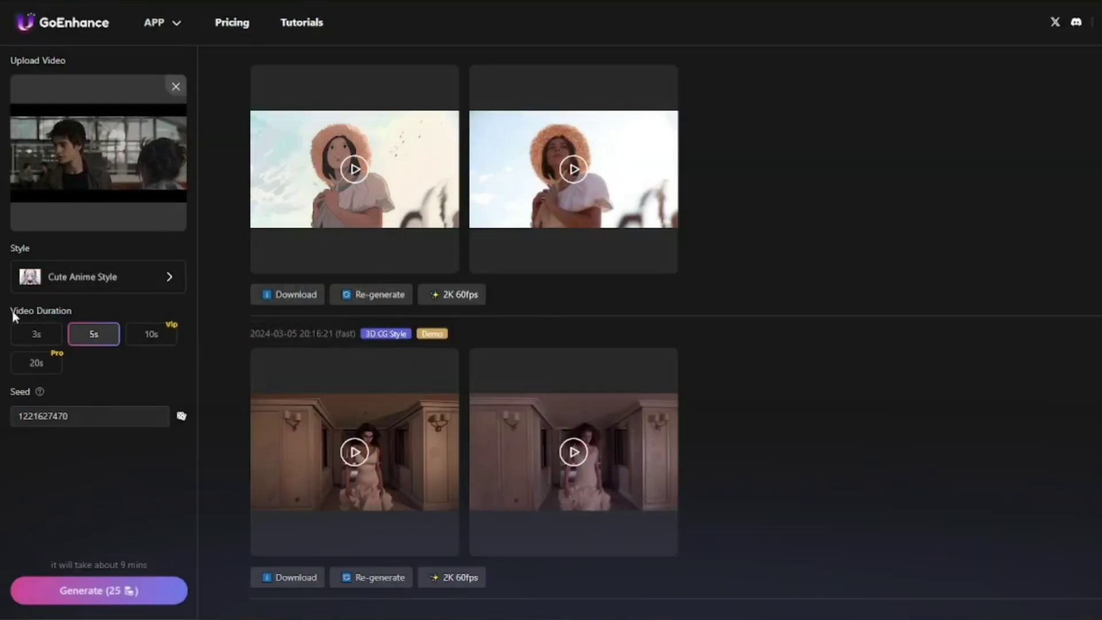
drag(11, 311, 34, 310)
click(75, 312)
mouse_move(98, 152)
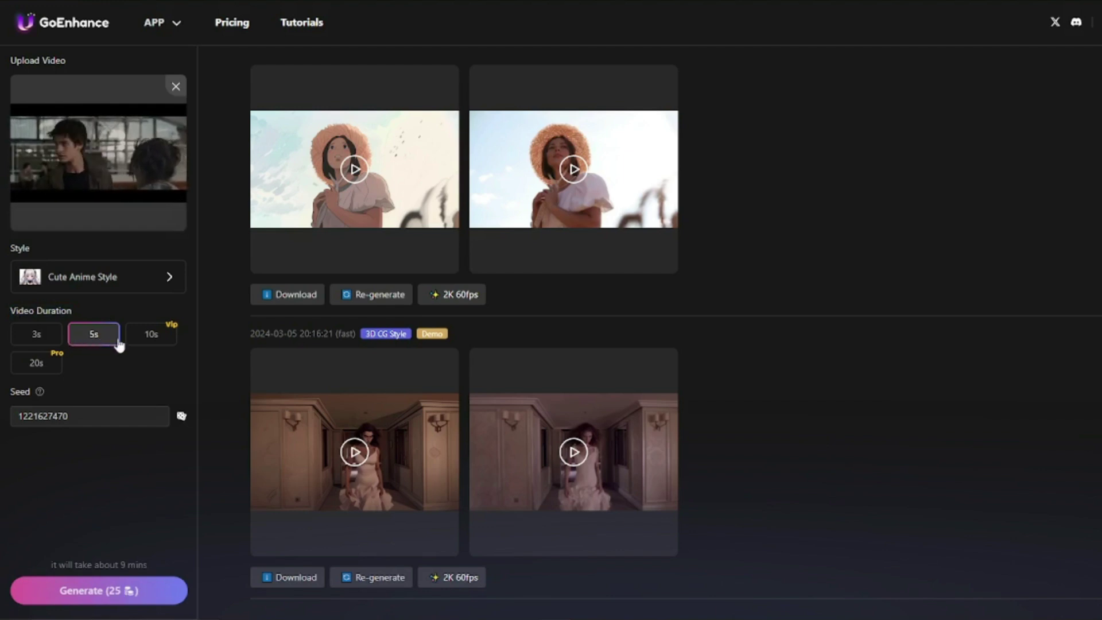
Try the 10s and 20s durations, then return to 5 seconds.
click(150, 337)
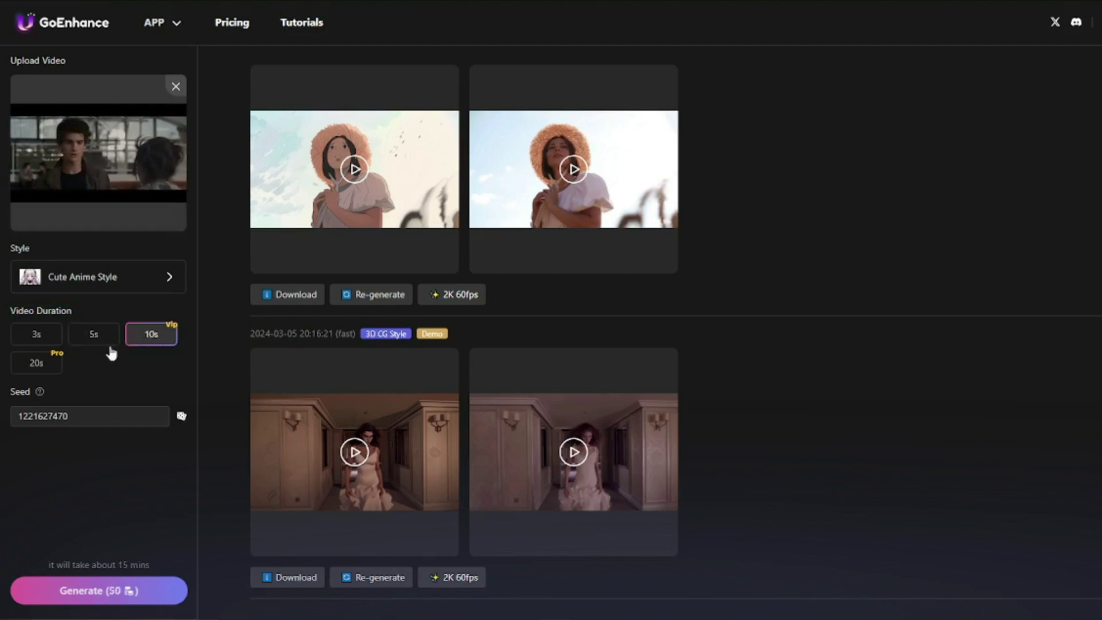
click(35, 364)
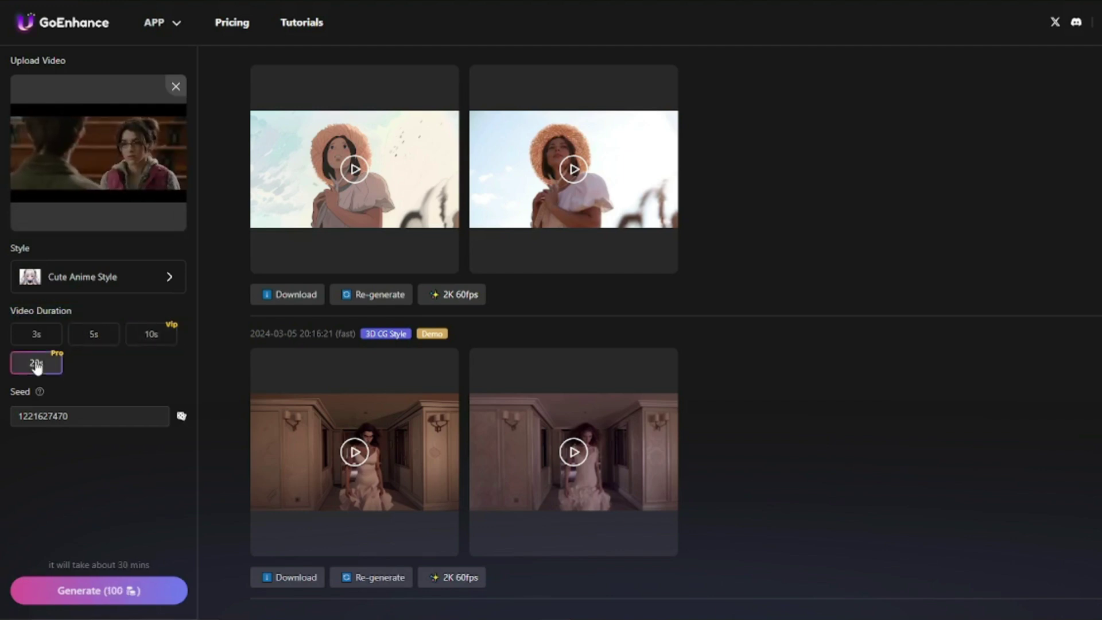
click(96, 337)
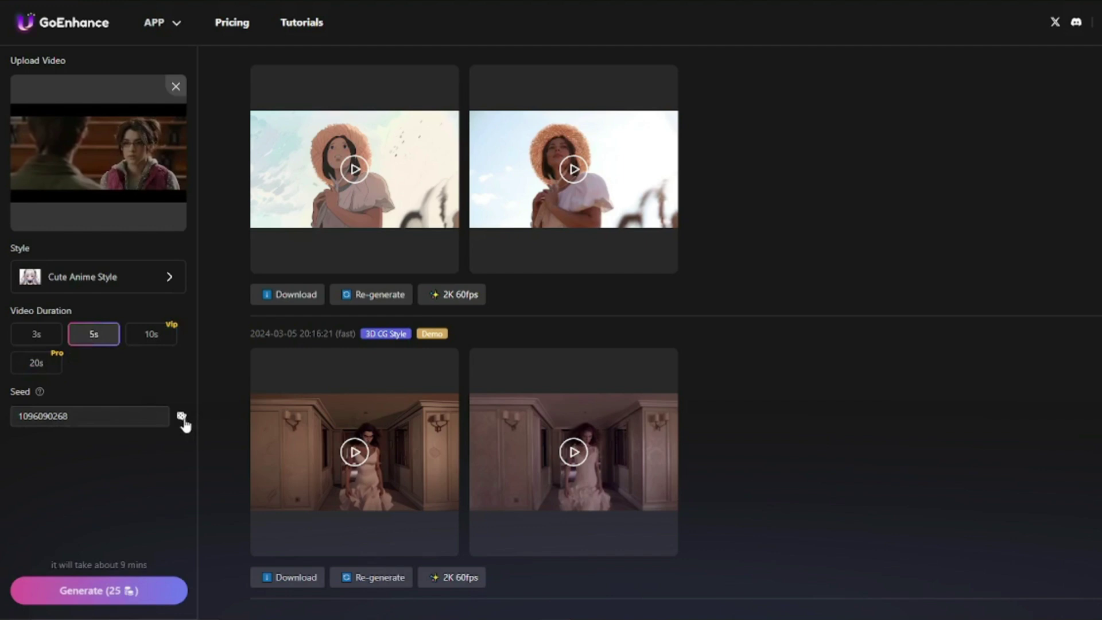
scroll(229, 407, up, 2)
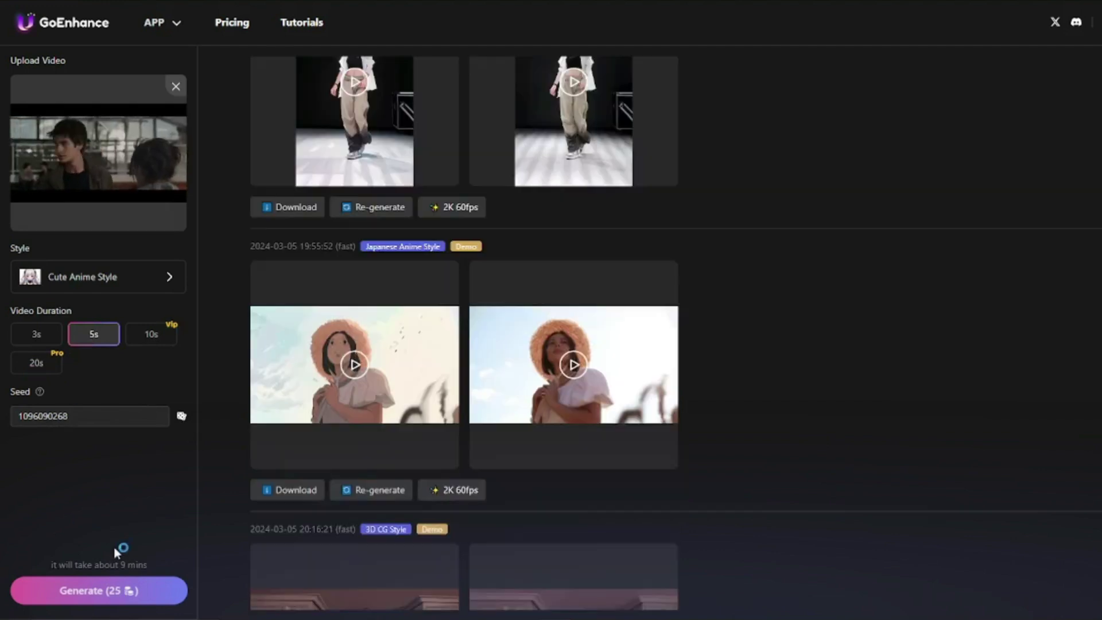
scroll(415, 368, down, 3)
scroll(401, 374, up, 2)
scroll(431, 383, up, 5)
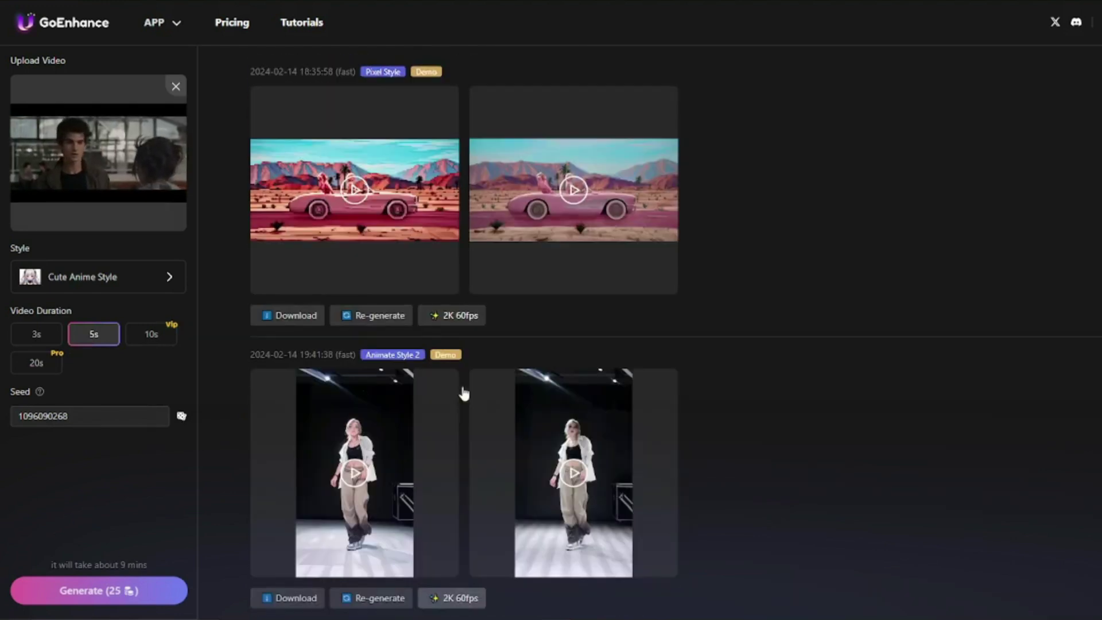
scroll(456, 392, up, 2)
scroll(462, 393, up, 6)
scroll(462, 390, down, 3)
scroll(461, 388, down, 2)
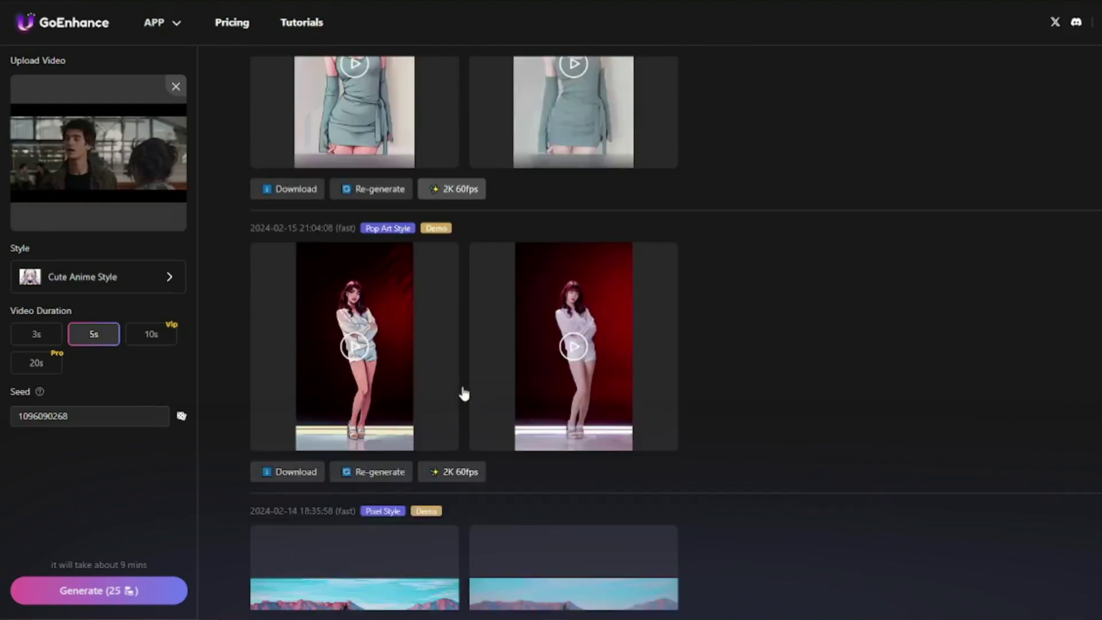
scroll(463, 394, up, 3)
scroll(462, 394, up, 2)
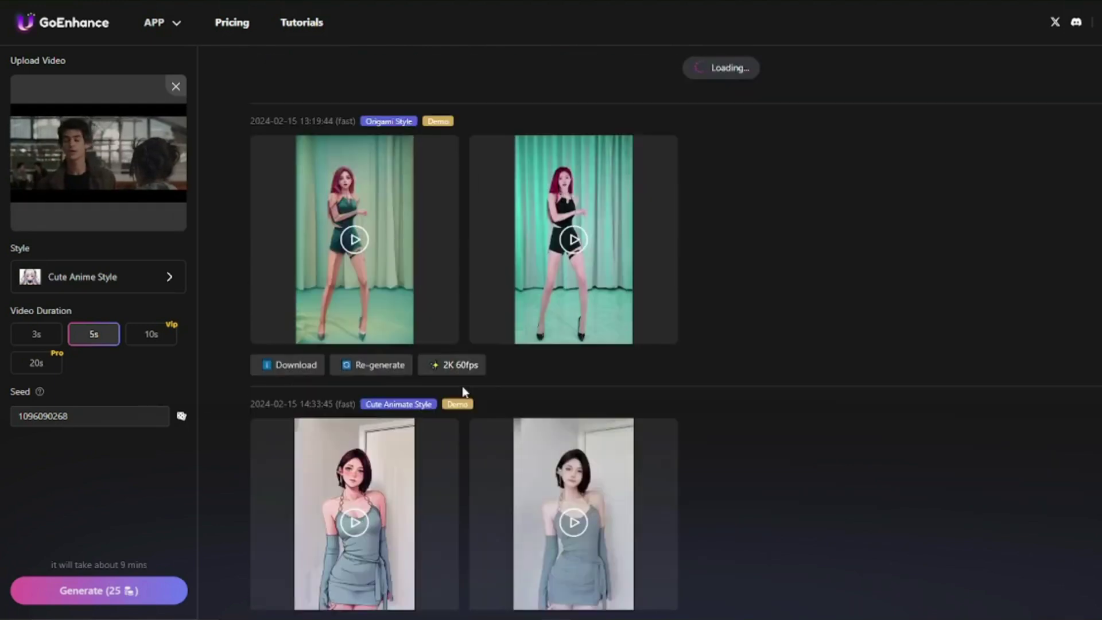
Watch and close the two green-curtain dancer results with sound muted.
click(573, 238)
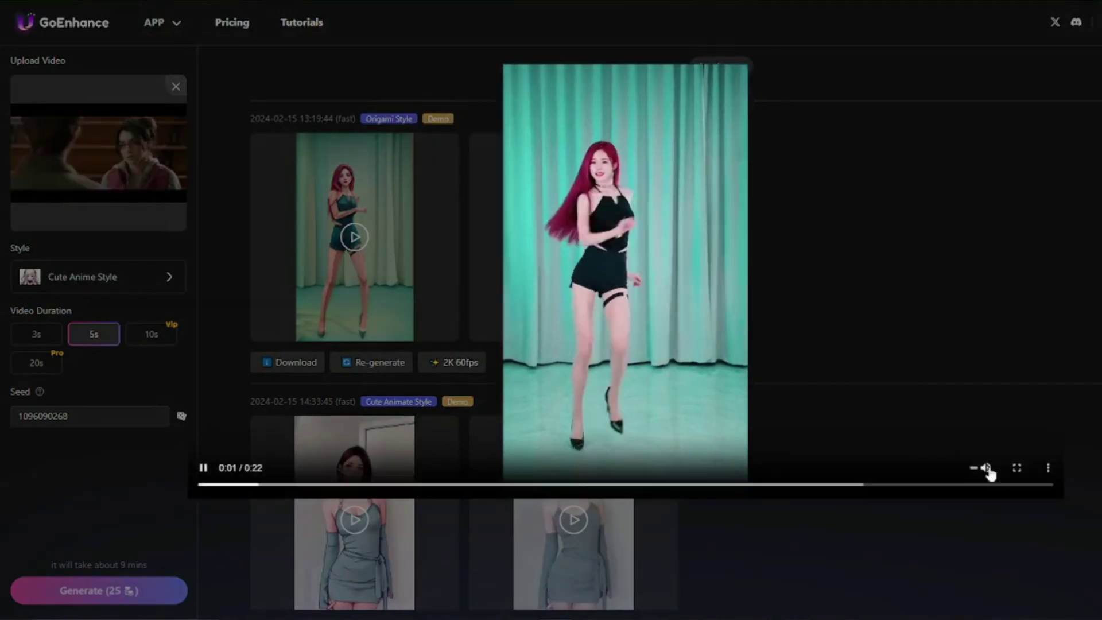
click(985, 467)
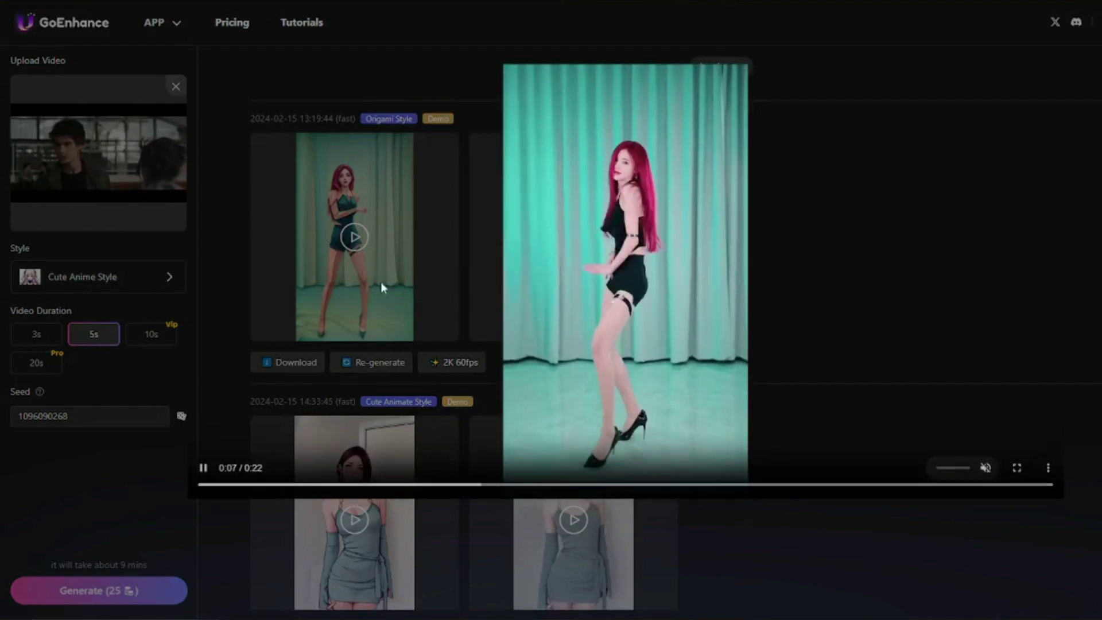
click(332, 248)
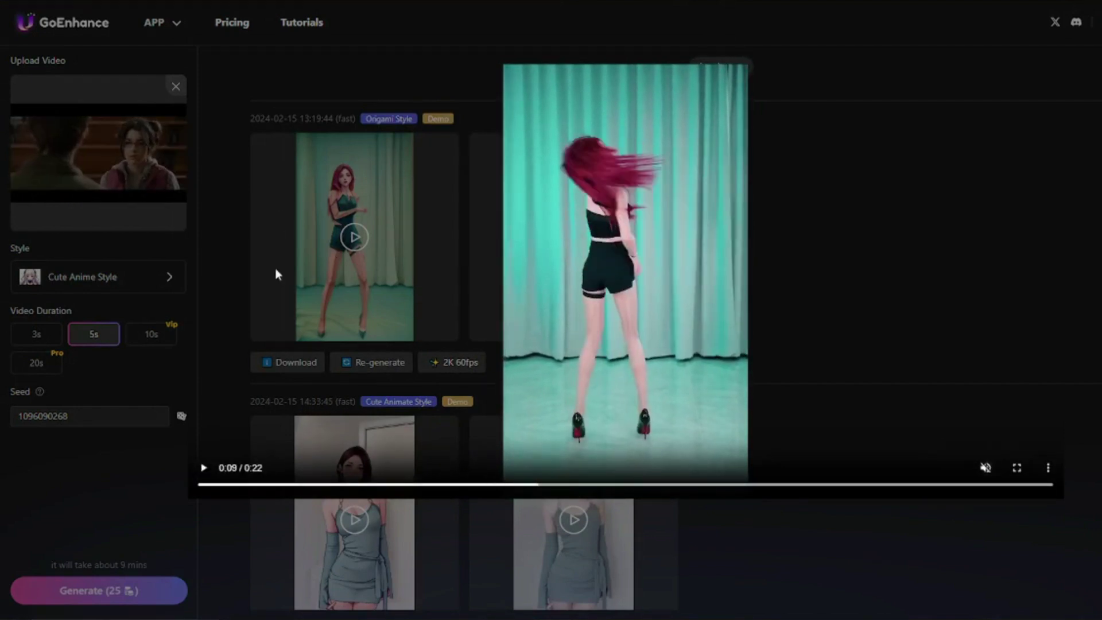
click(759, 570)
click(572, 259)
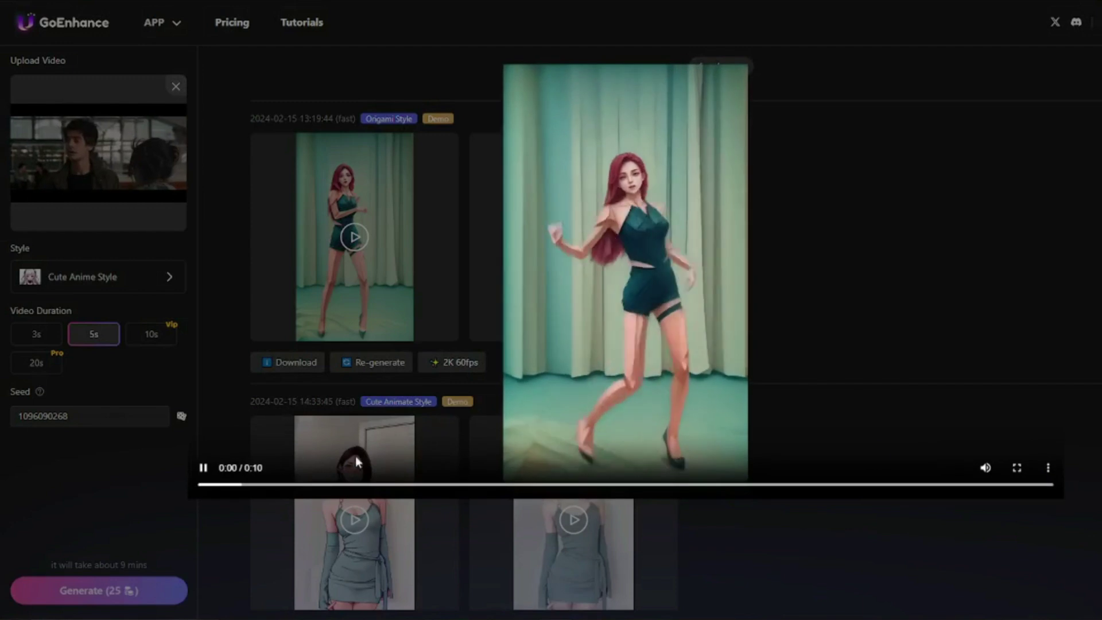
click(986, 468)
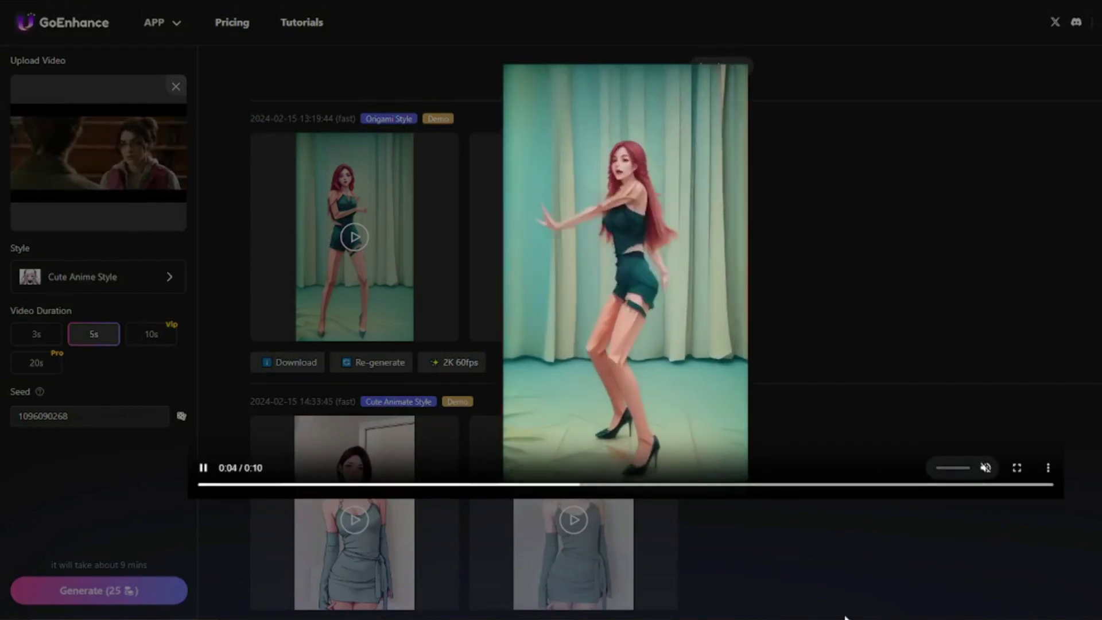
click(864, 544)
scroll(864, 545, down, 3)
Watch the Cute Animate Style demo's original and anime clips muted, closing each.
click(573, 258)
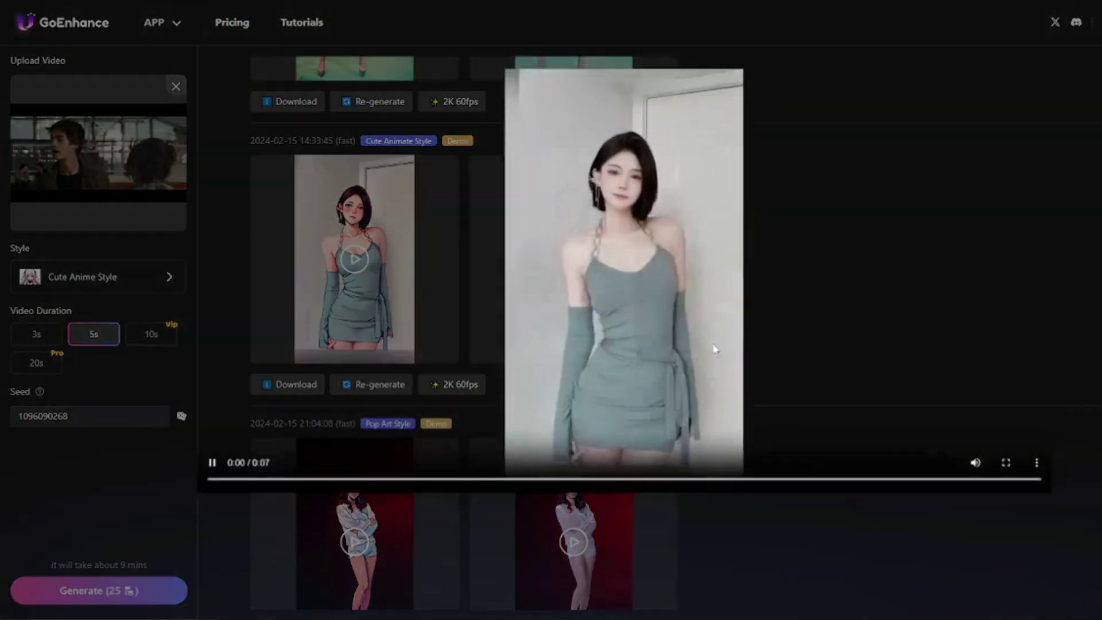
click(986, 468)
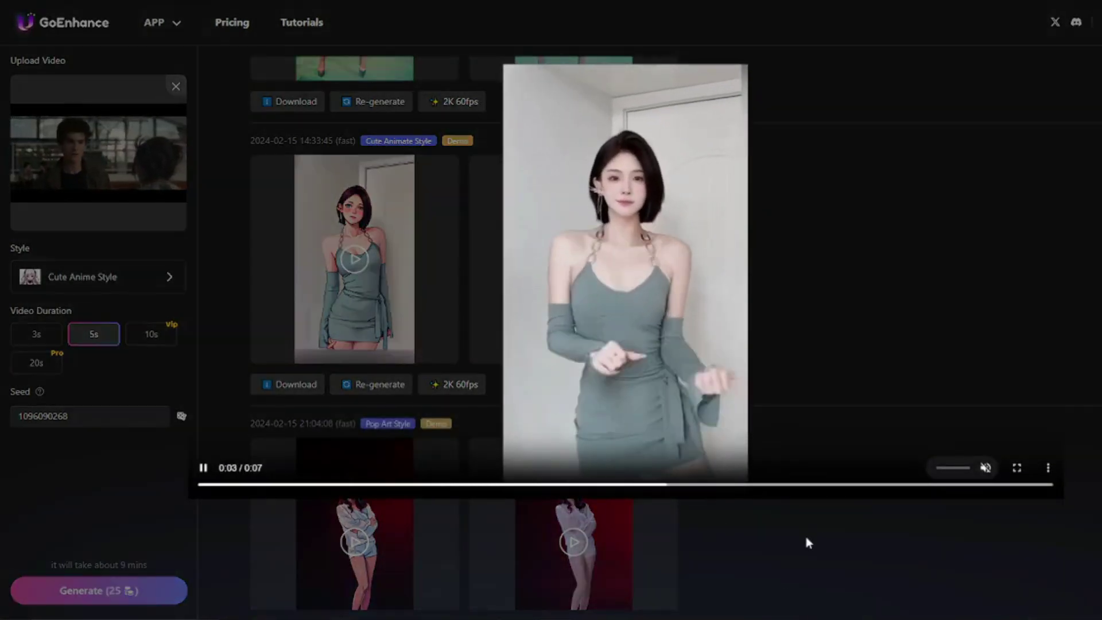
click(860, 532)
click(354, 259)
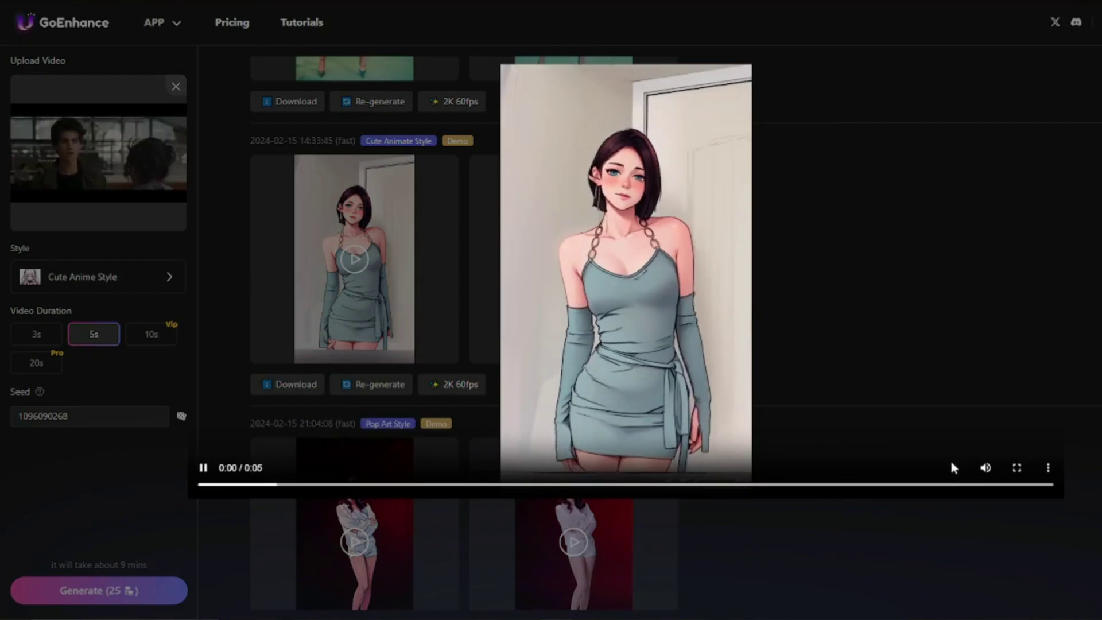
click(985, 469)
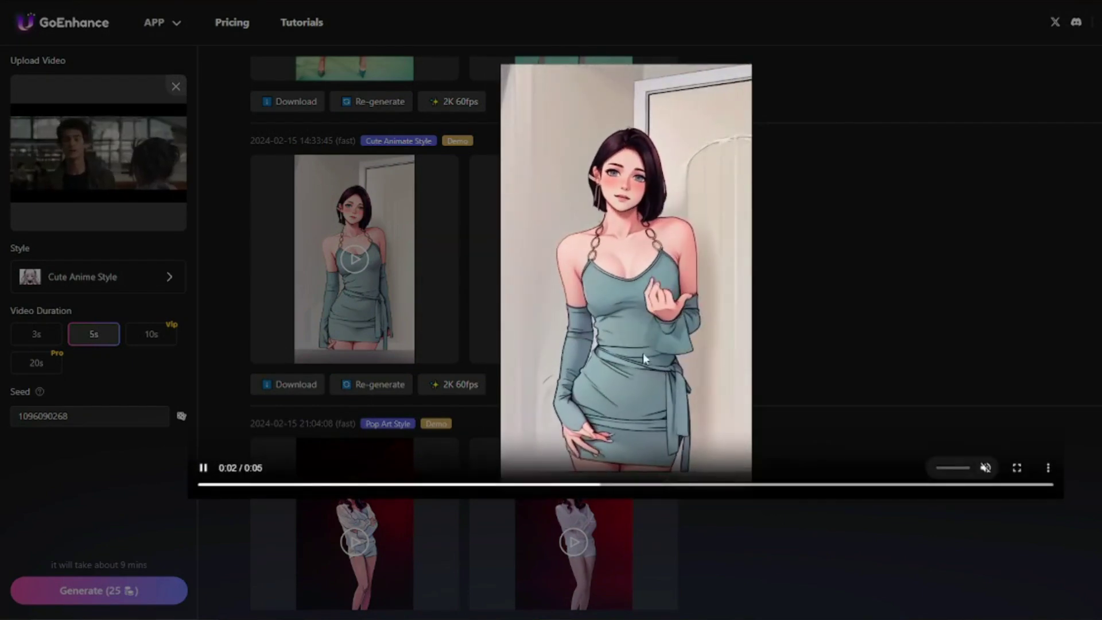
click(731, 365)
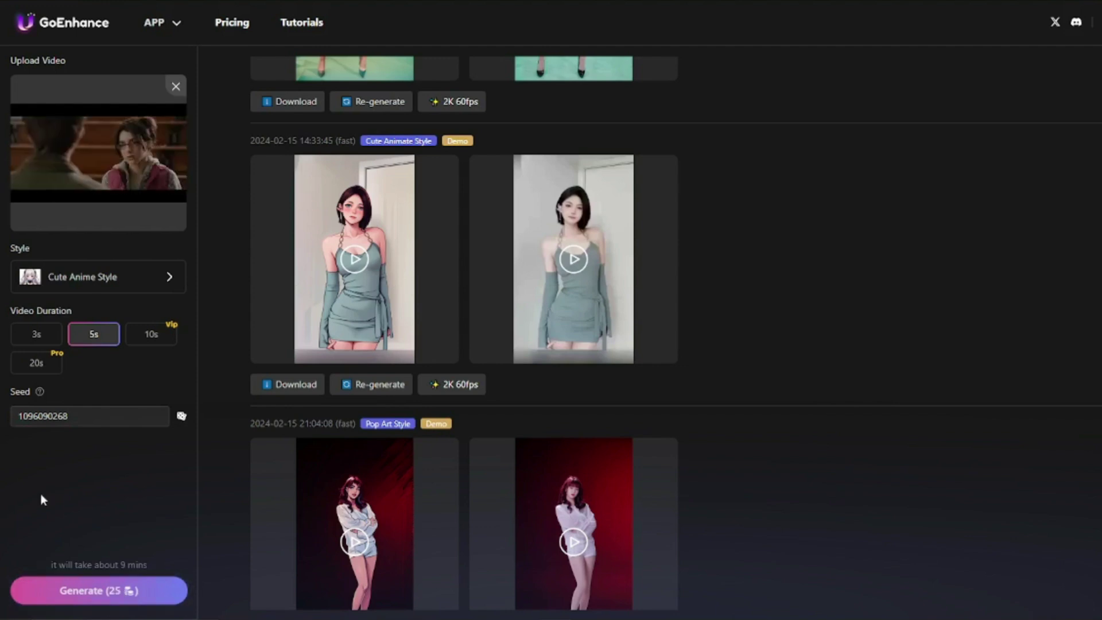
scroll(293, 352, down, 2)
scroll(279, 353, up, 2)
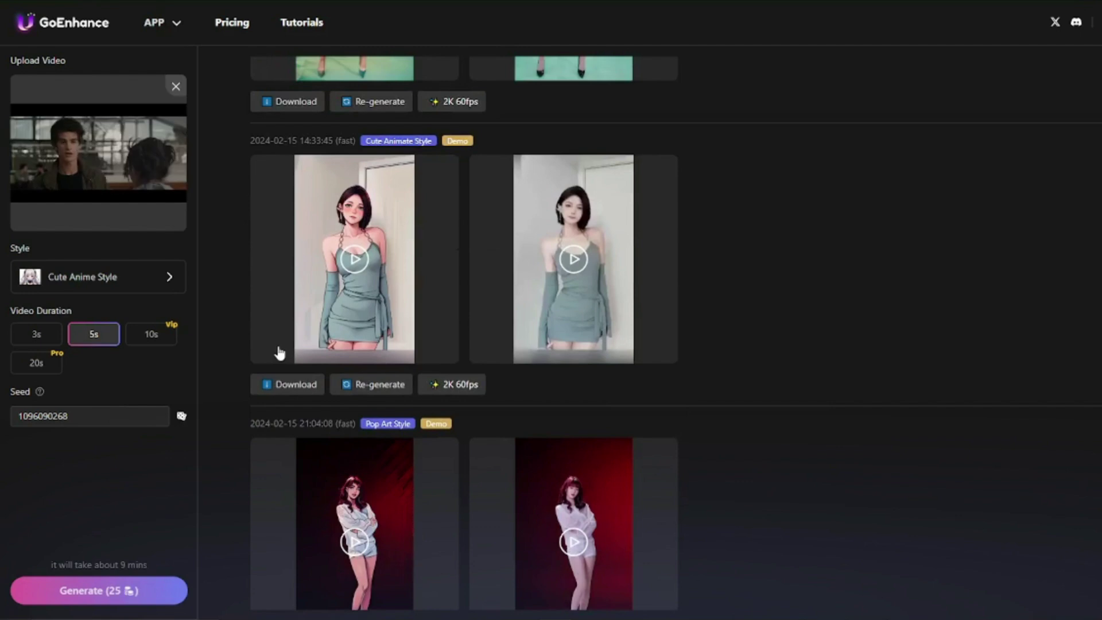
scroll(279, 353, up, 1)
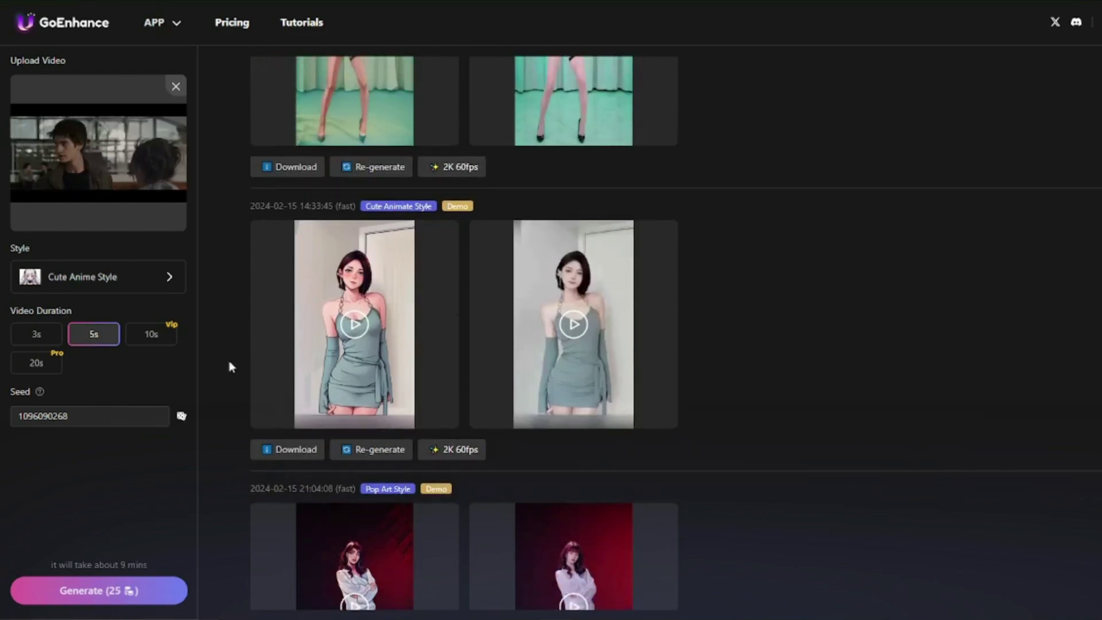
scroll(207, 368, down, 3)
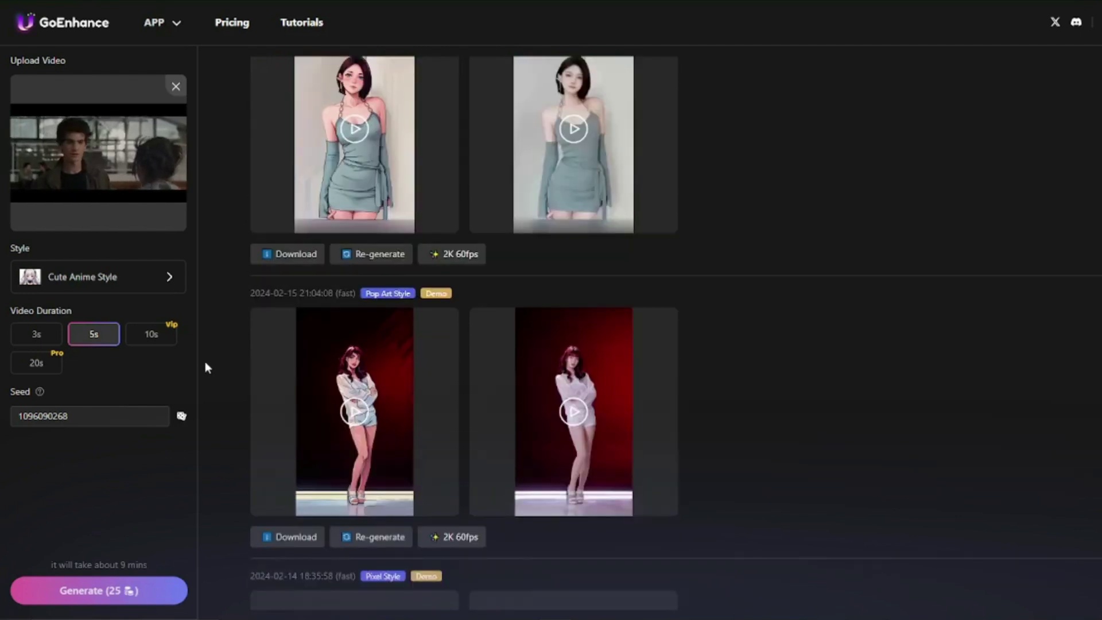
scroll(205, 367, up, 5)
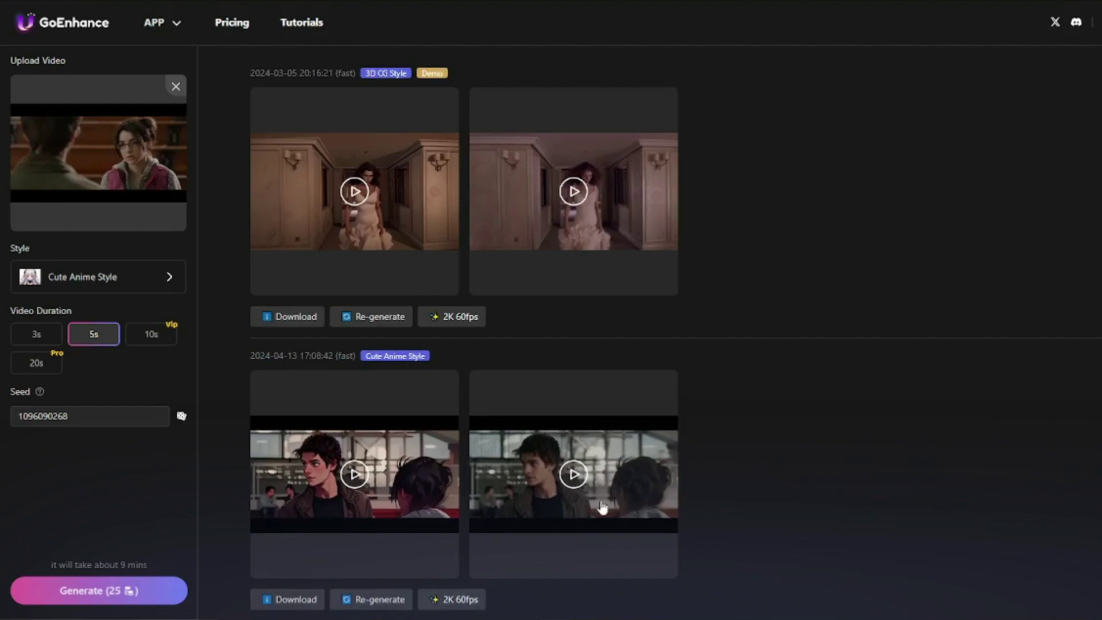
Play the anime station clip enlarged and muted, then replay it from the start.
click(574, 475)
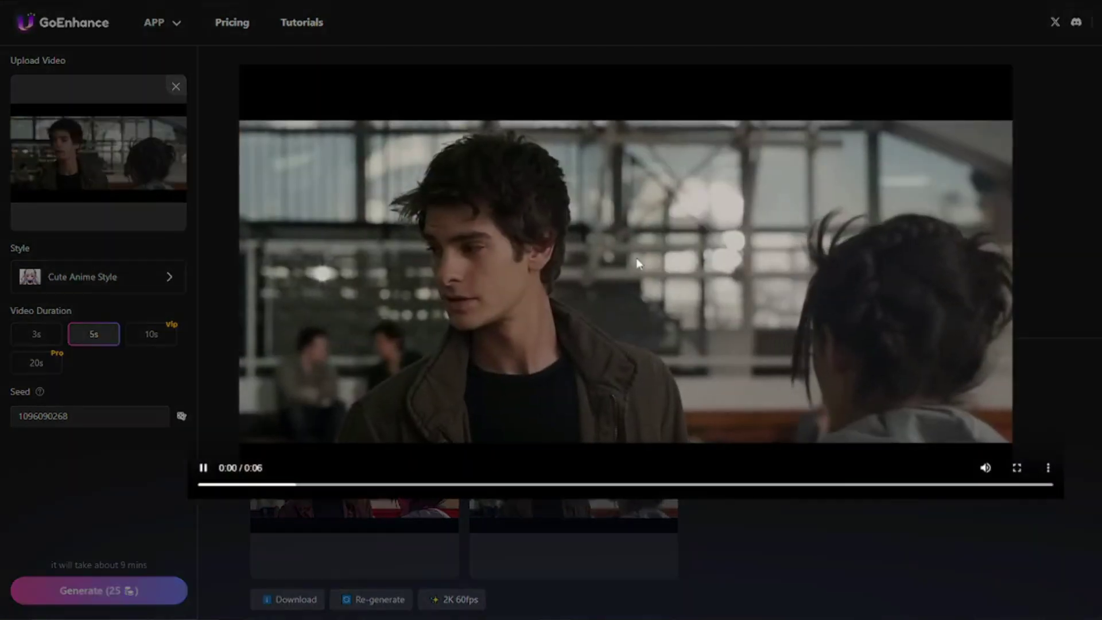
click(987, 472)
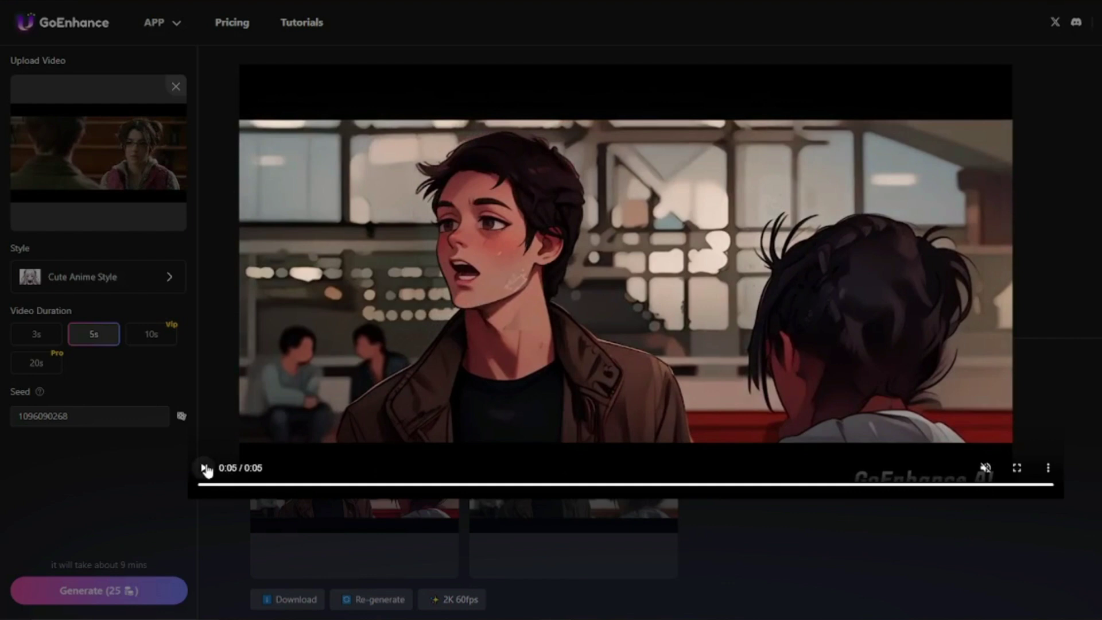
click(205, 468)
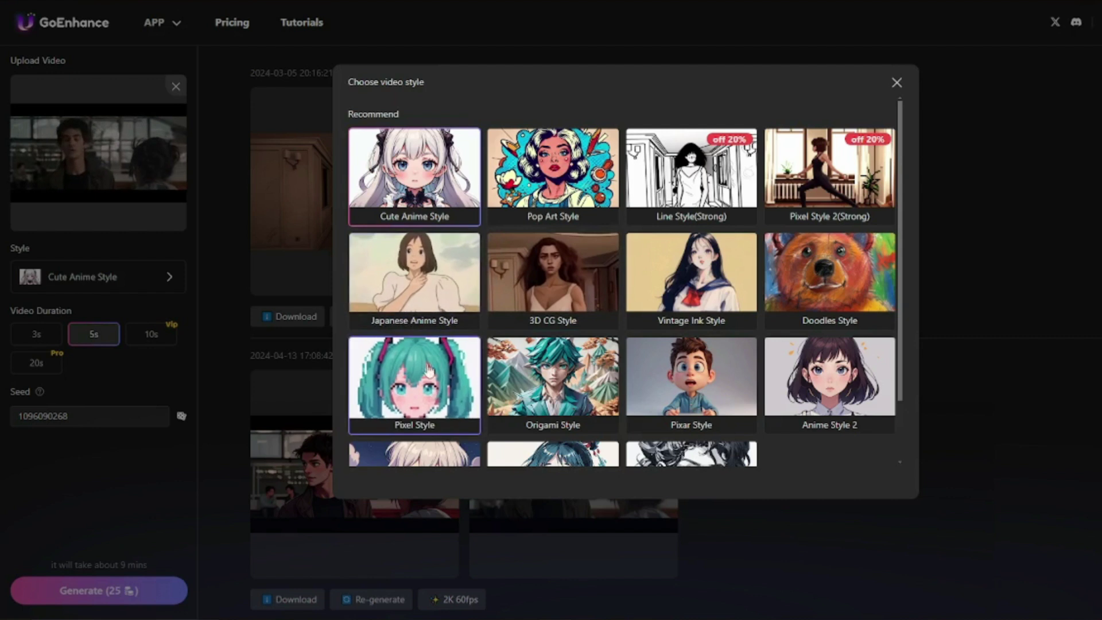
scroll(413, 362, down, 1)
scroll(414, 304, up, 1)
Switch the style through Pop Art, Origami and Pixar, ending on Anime Style.
click(560, 155)
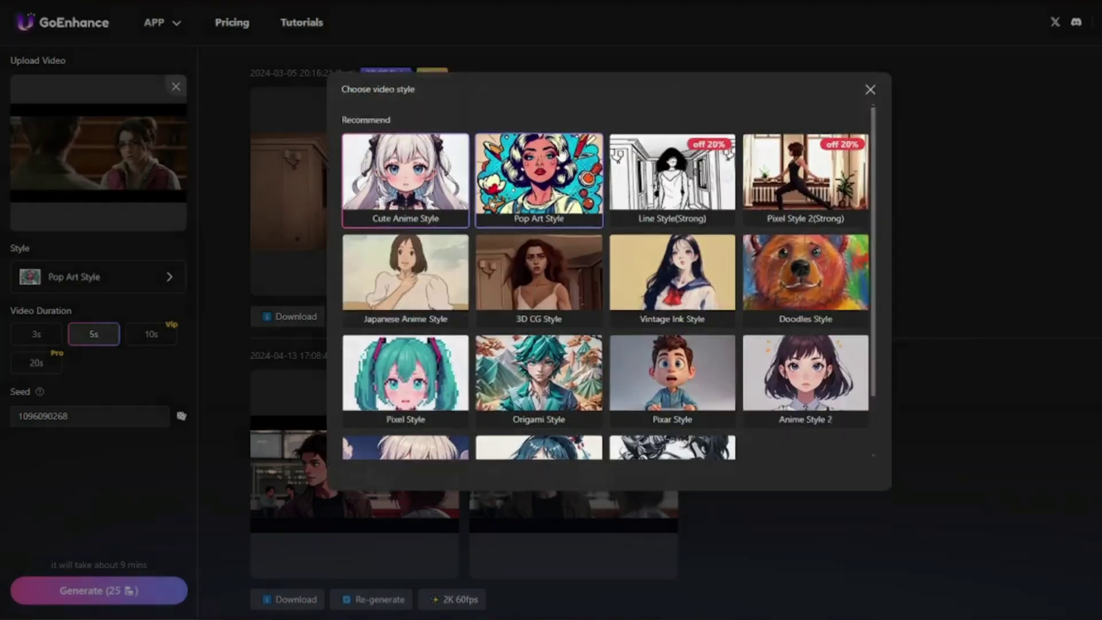
click(123, 279)
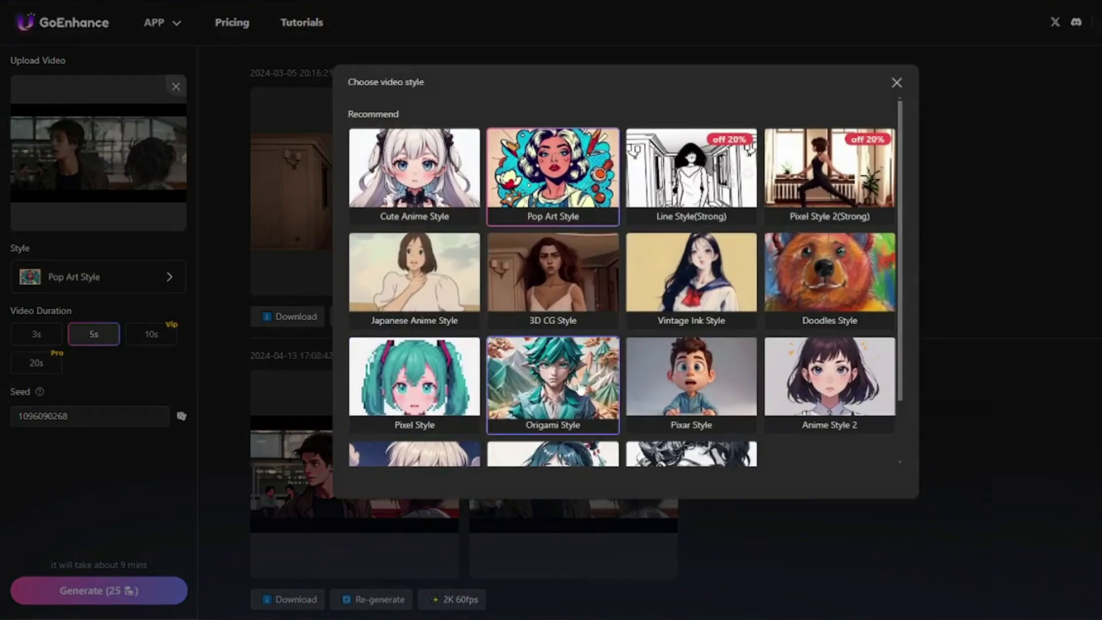
click(551, 385)
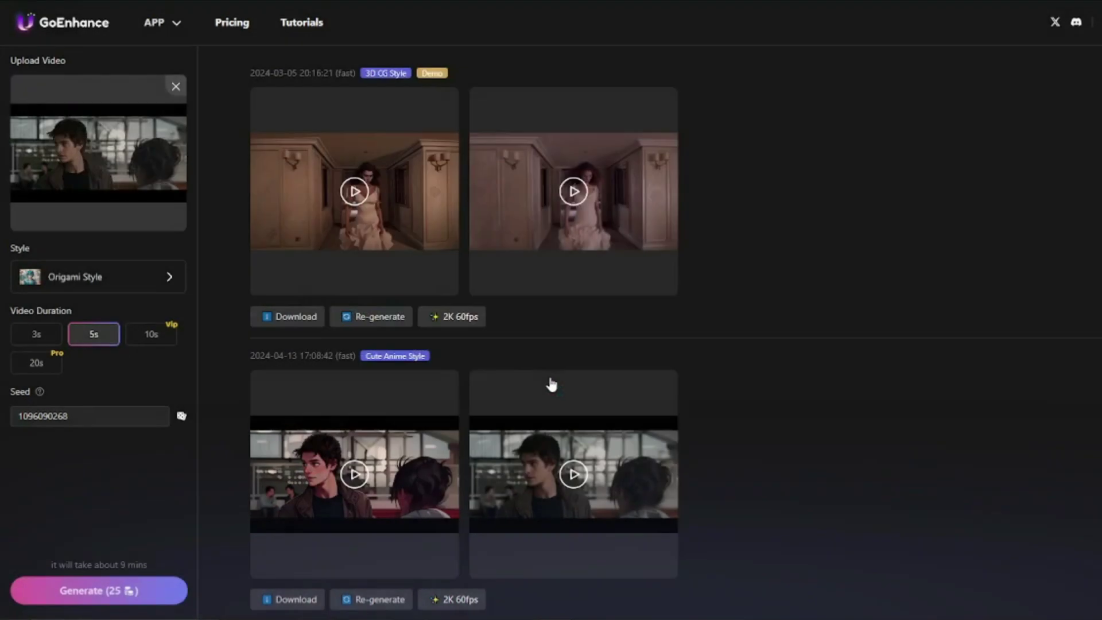
click(150, 282)
scroll(671, 361, down, 1)
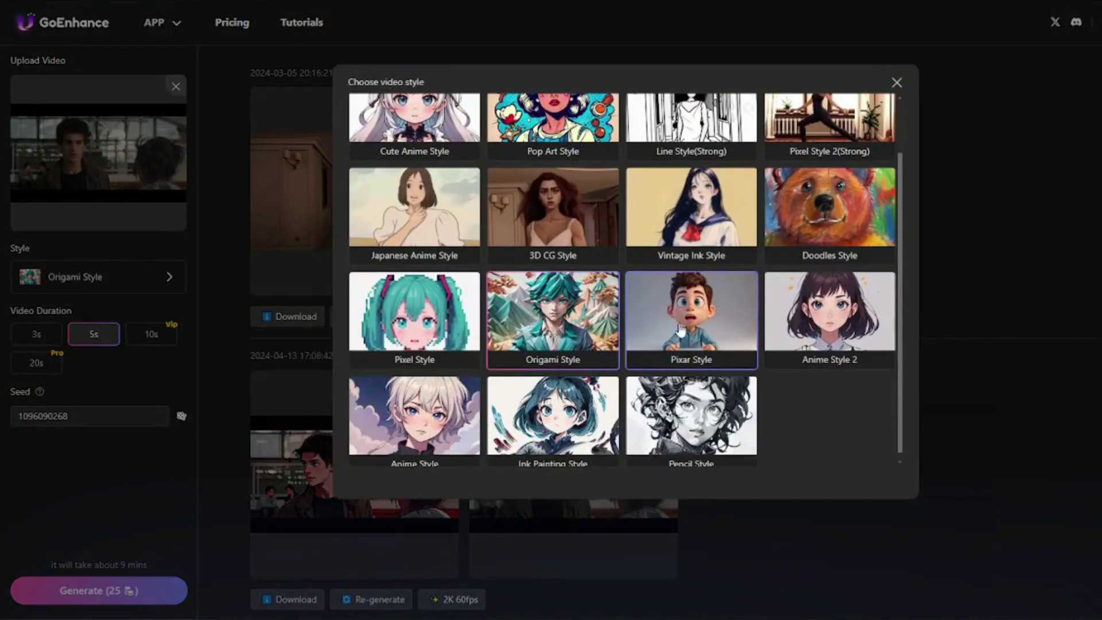
click(694, 320)
click(118, 283)
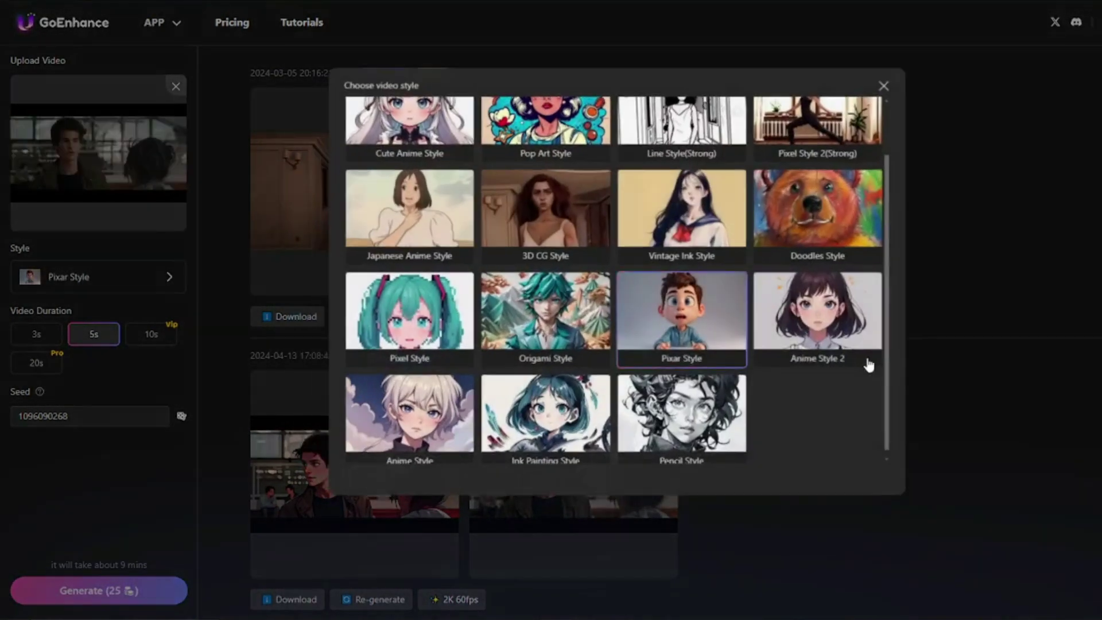
scroll(413, 383, down, 1)
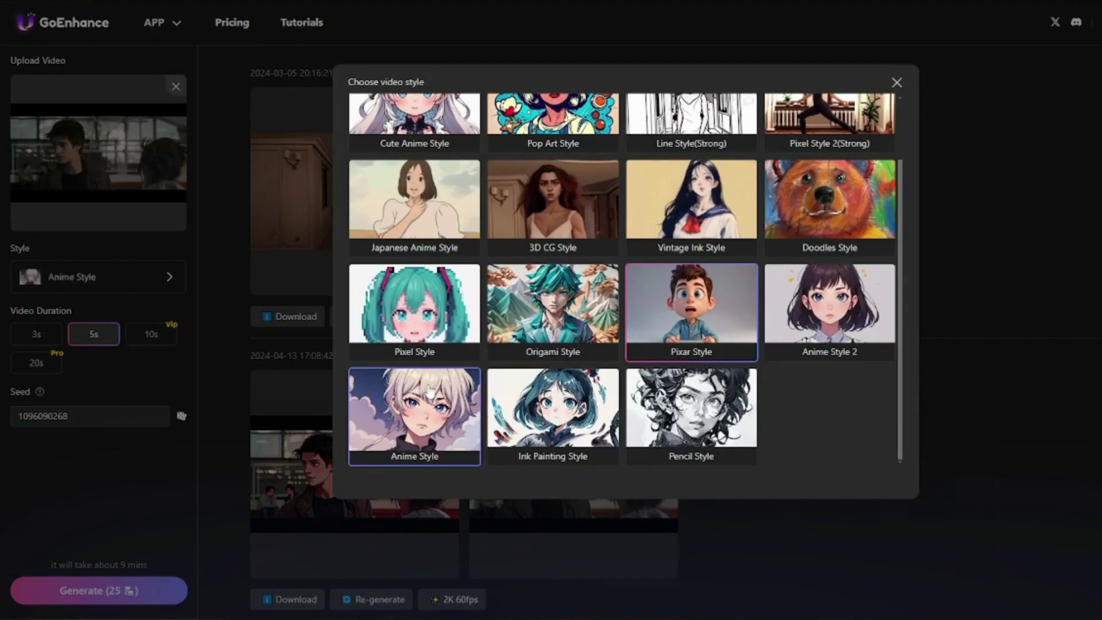
click(428, 392)
click(110, 283)
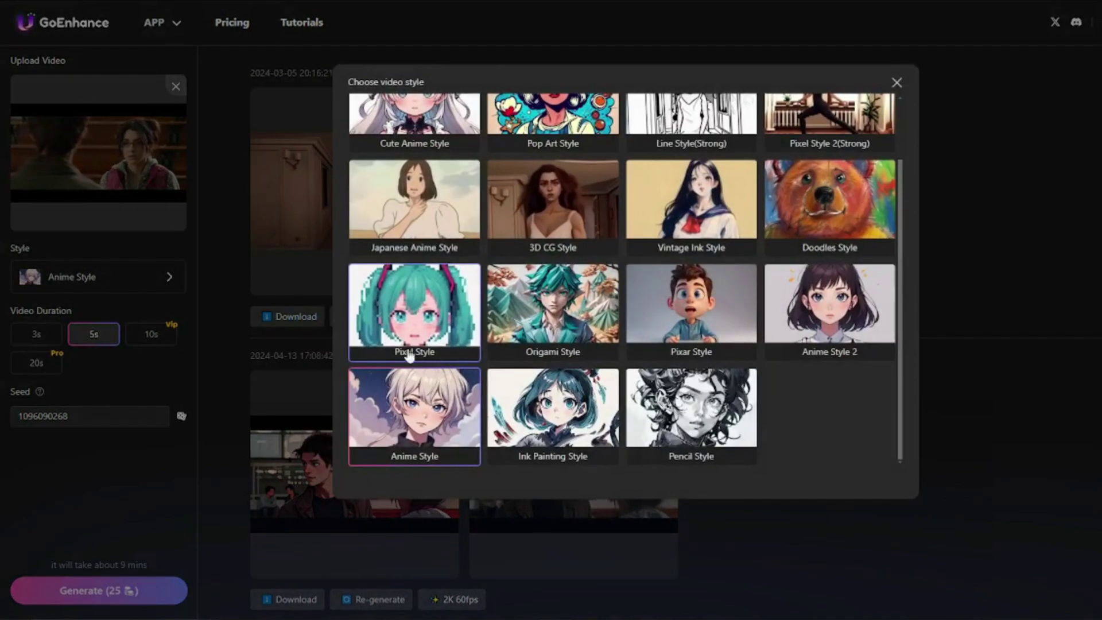
scroll(412, 358, up, 2)
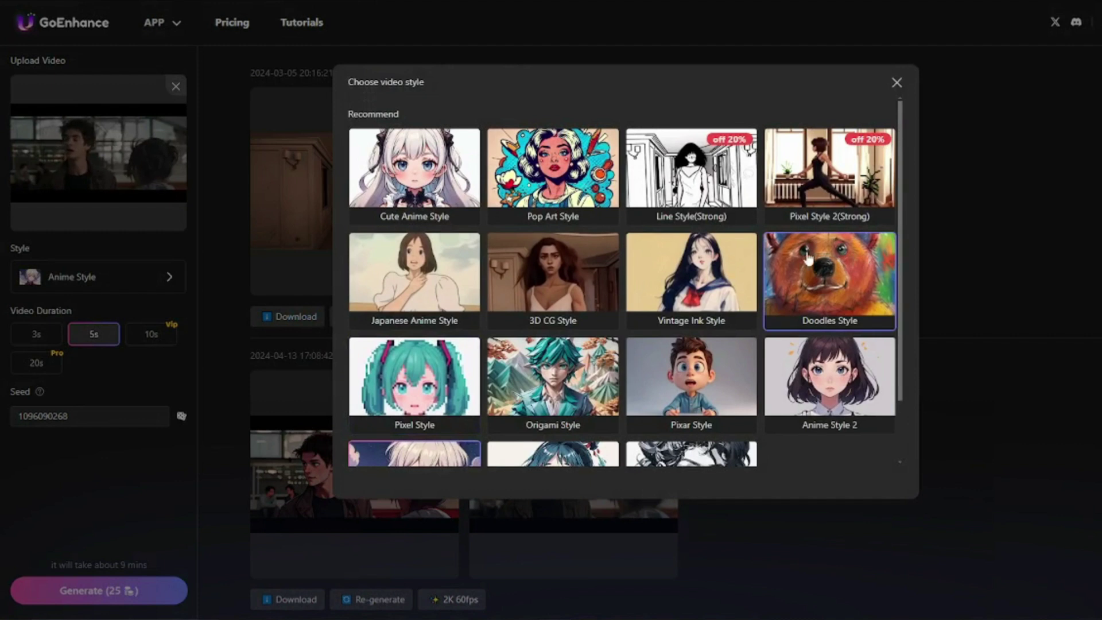
scroll(831, 450, down, 2)
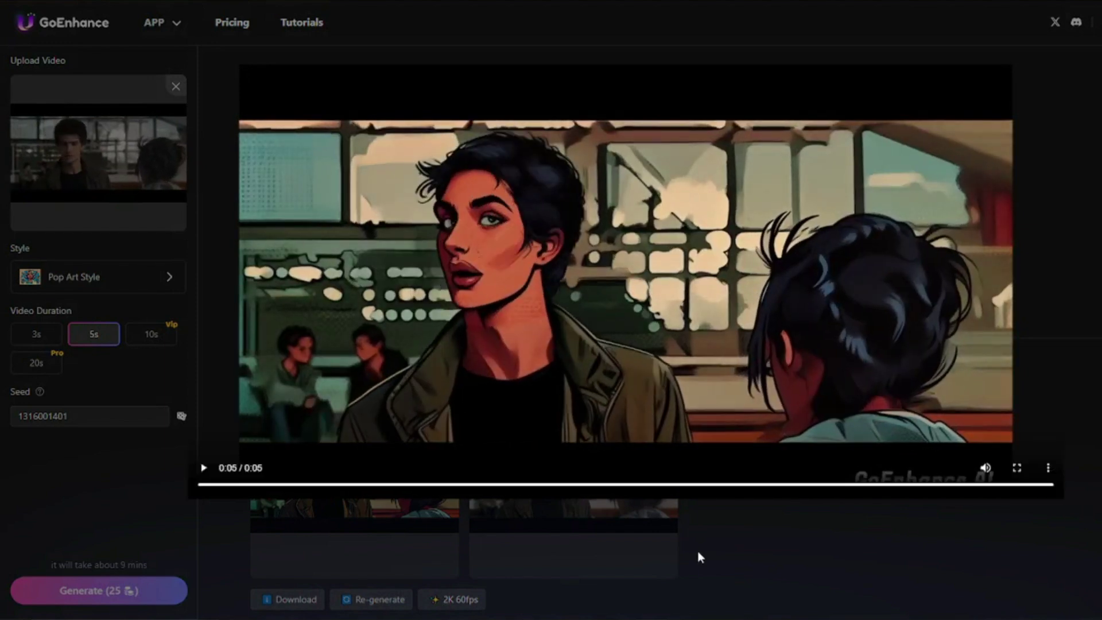
Watch the Pop Art, Pixar, Origami and Anime Style results, closing each player.
click(865, 552)
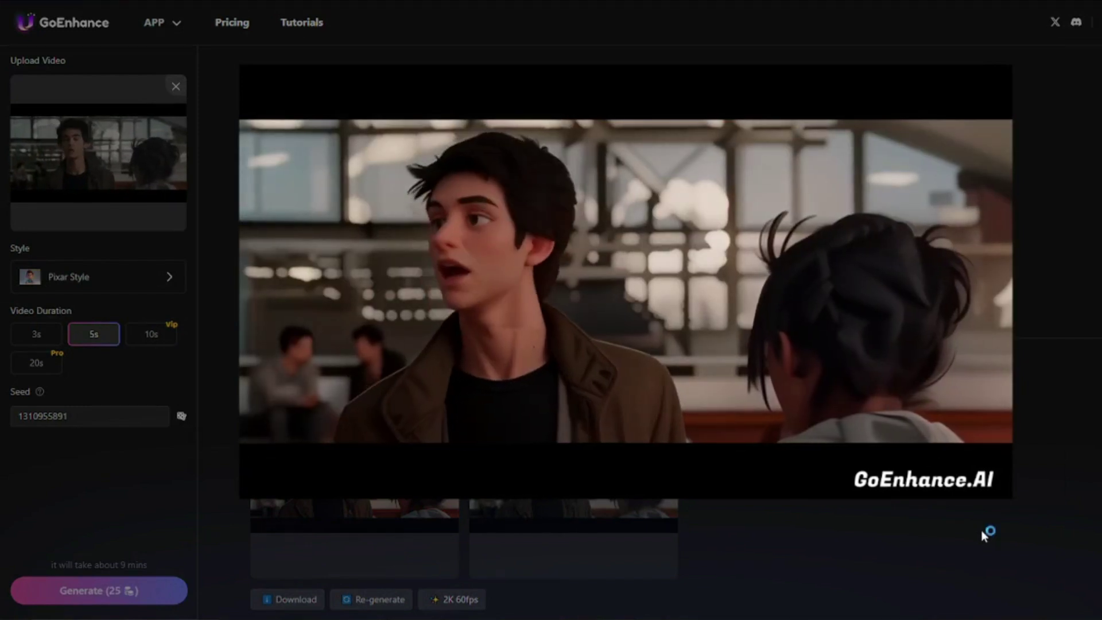
click(900, 529)
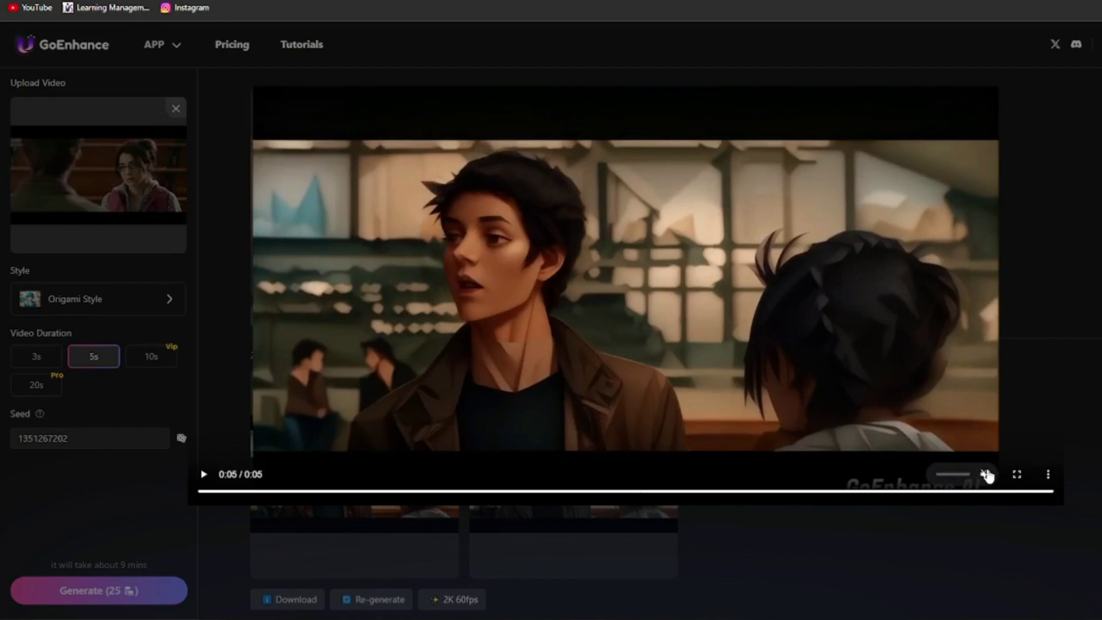
click(914, 572)
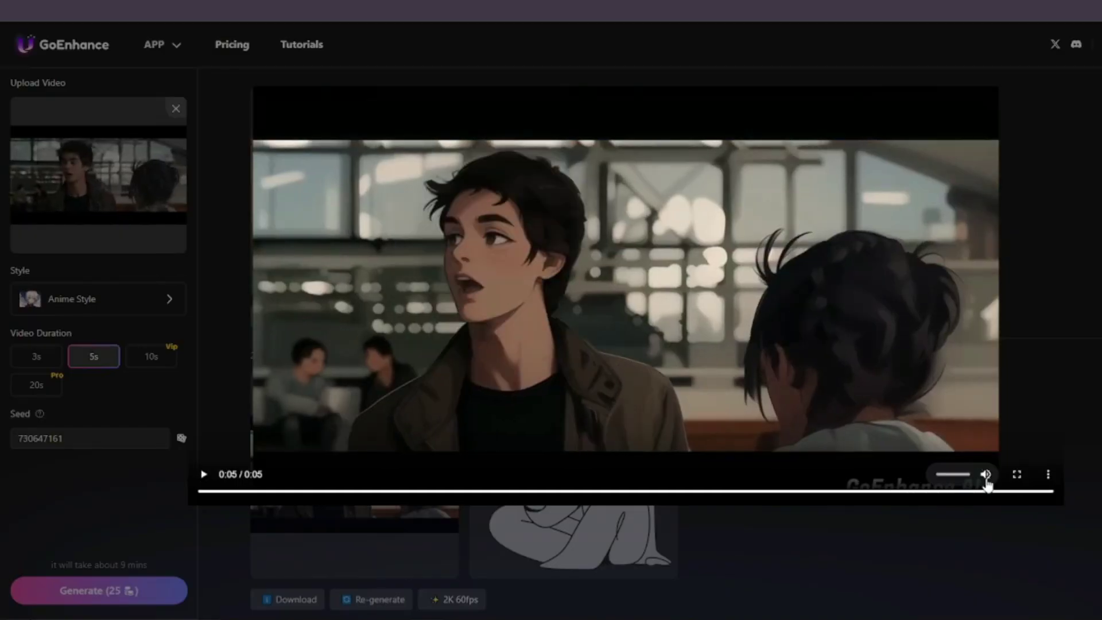
click(974, 543)
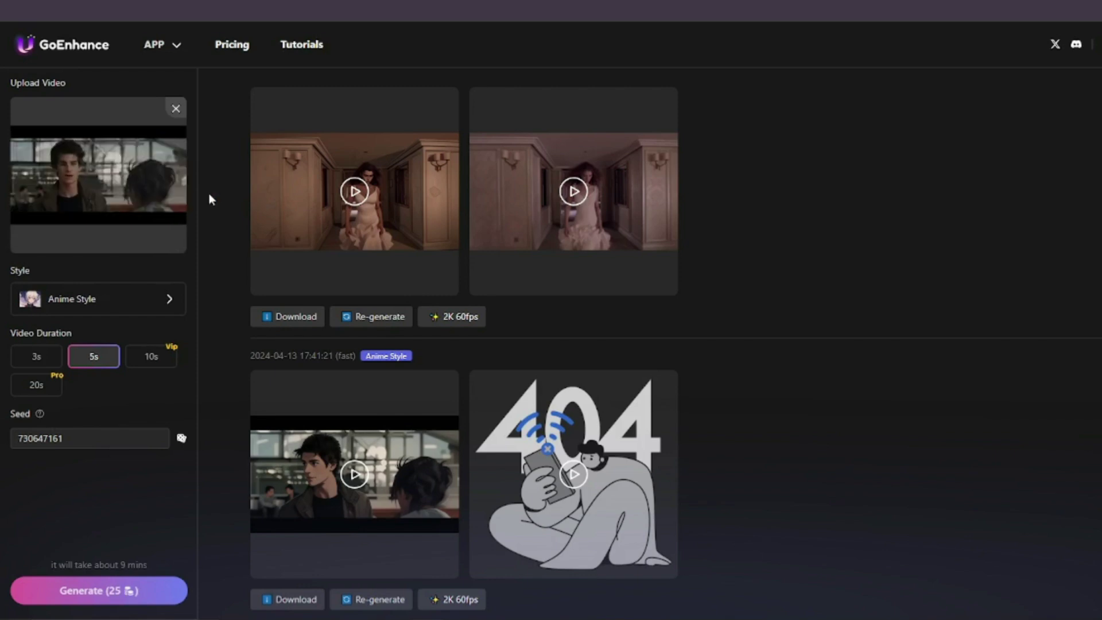
scroll(209, 194, up, 3)
scroll(210, 194, down, 5)
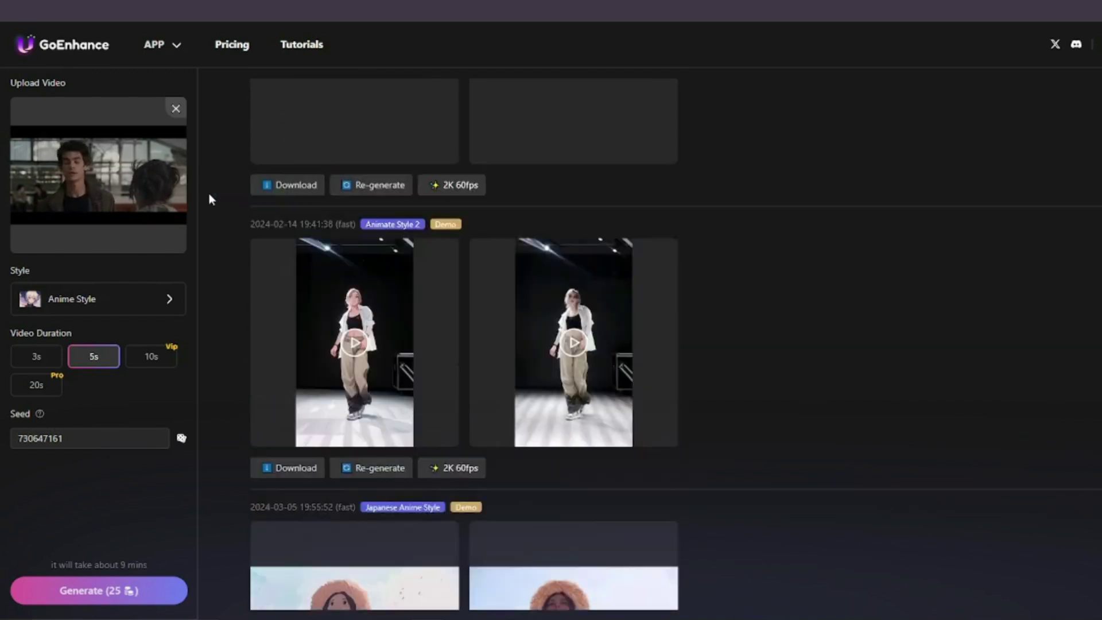
scroll(210, 194, down, 3)
scroll(208, 194, down, 4)
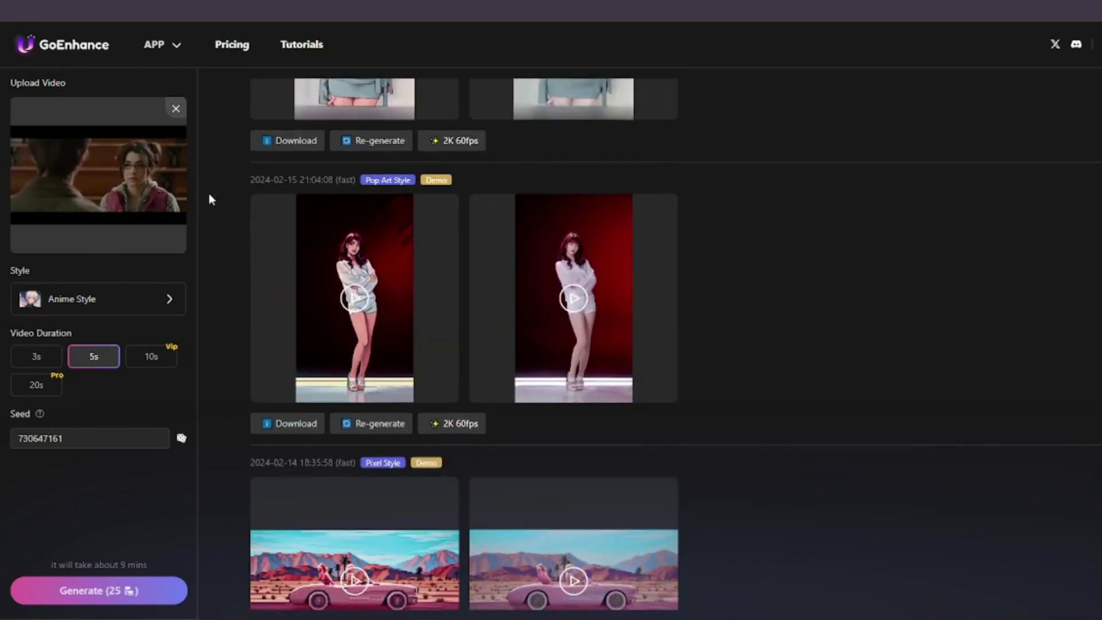
scroll(210, 193, up, 5)
scroll(209, 194, up, 2)
scroll(209, 194, down, 3)
scroll(210, 194, down, 3)
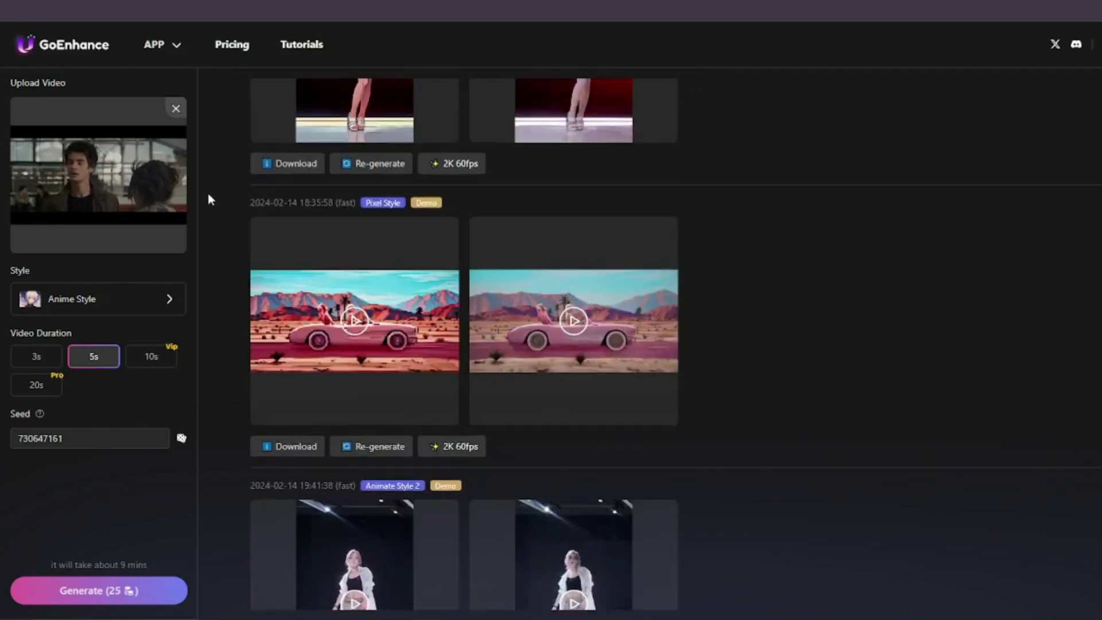
scroll(208, 193, down, 3)
scroll(206, 193, down, 3)
scroll(206, 193, down, 2)
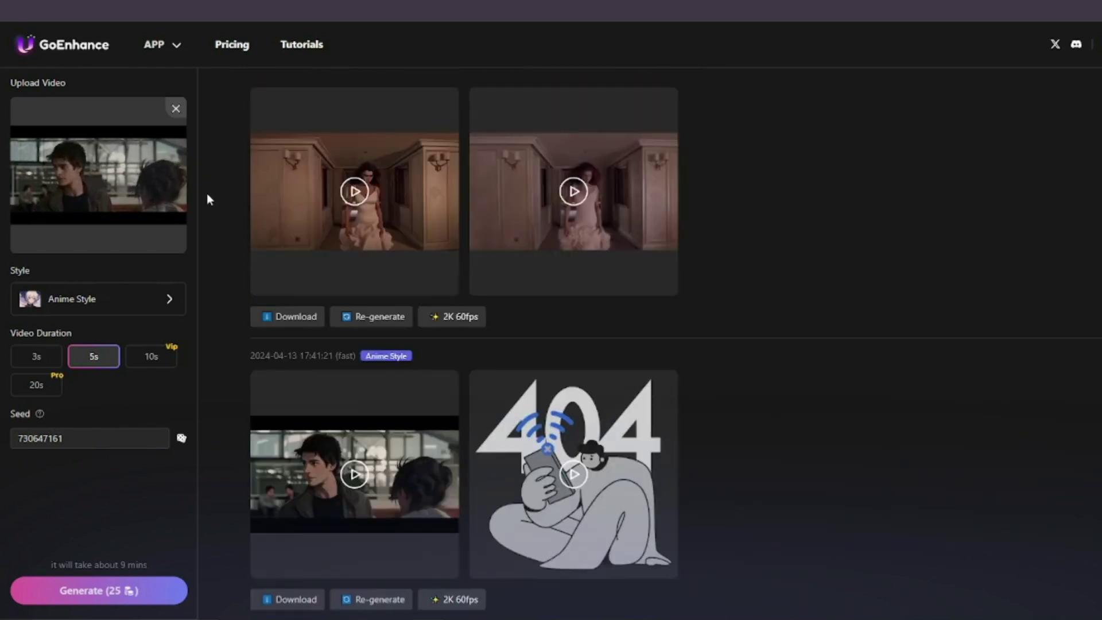